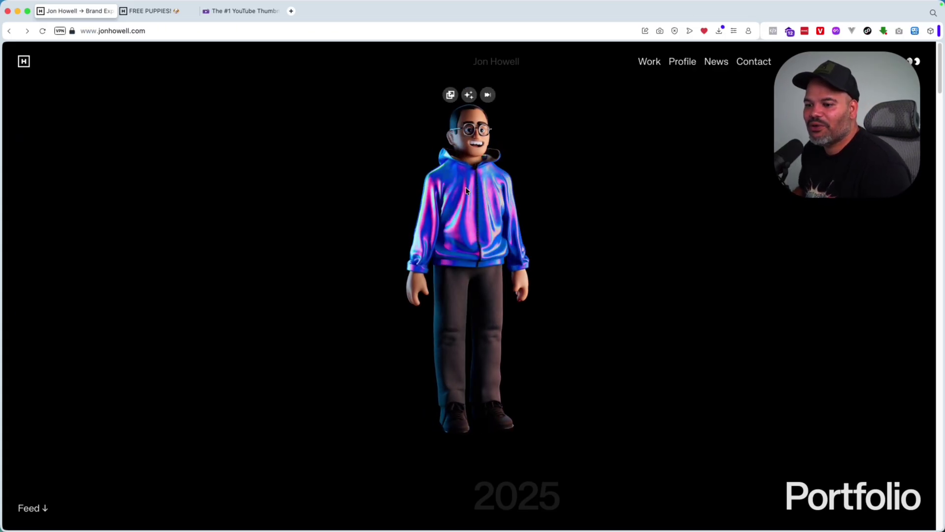
# Step: Examine the project feed on the portfolio home page, from Robinhood Onboarding and Mixpanel Rebrand down to Twitch Automod and Reddit Iconography
pyautogui.scroll(-6, 467, 191)
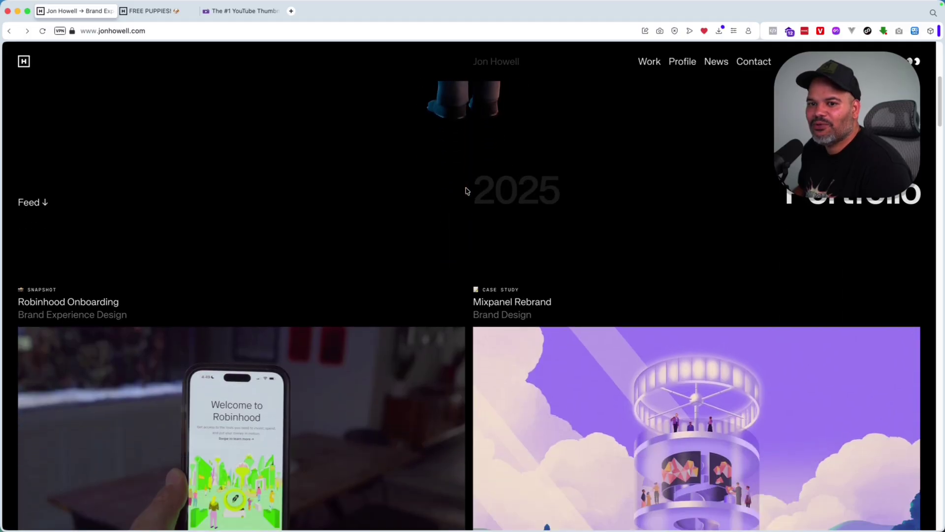
pyautogui.scroll(-2, 473, 182)
pyautogui.scroll(-1, 487, 182)
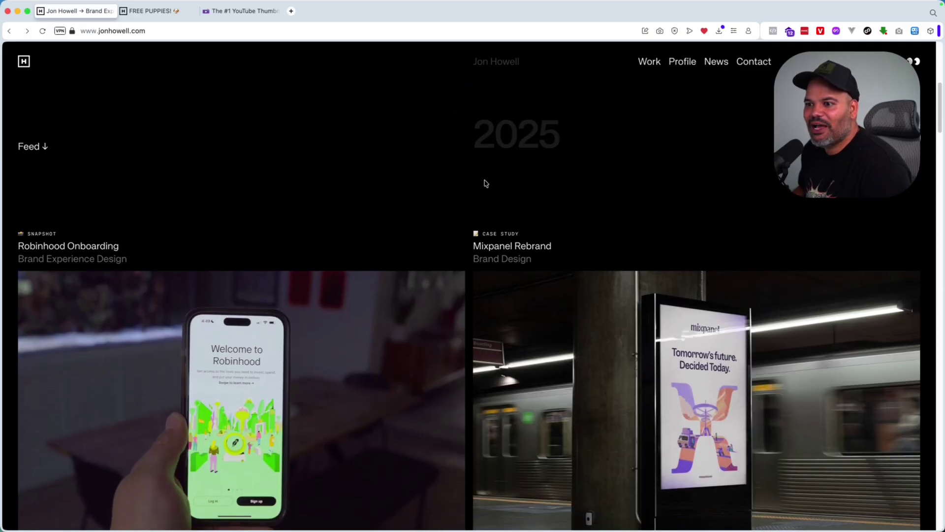
pyautogui.scroll(-6, 452, 143)
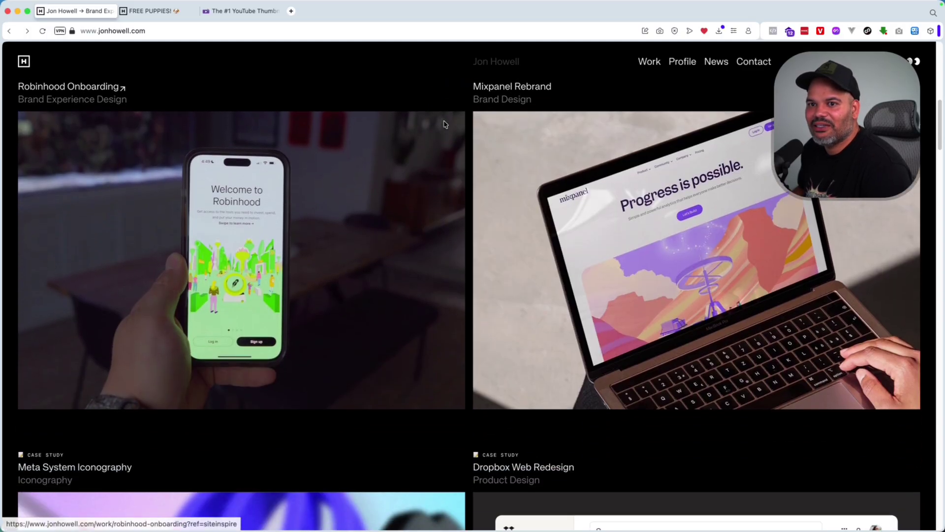
pyautogui.scroll(-1, 428, 131)
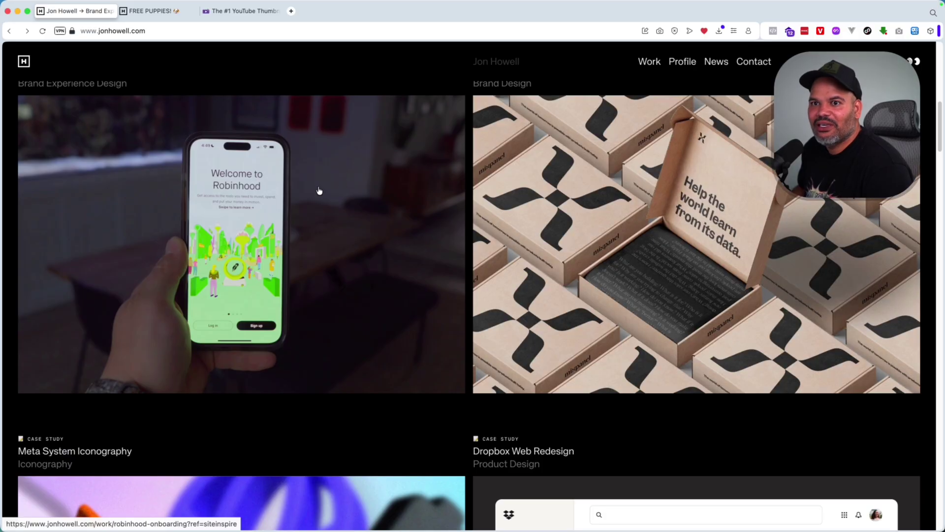
pyautogui.scroll(1, 256, 195)
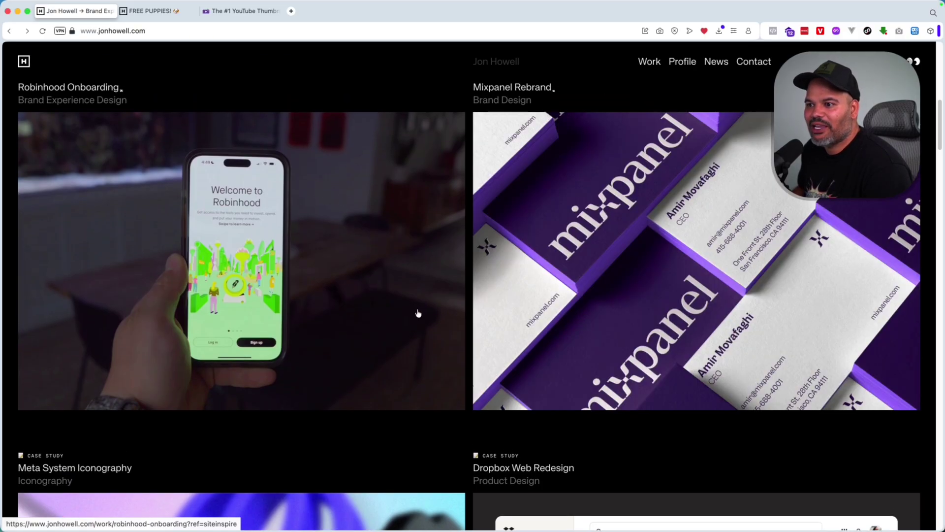
pyautogui.scroll(-5, 418, 313)
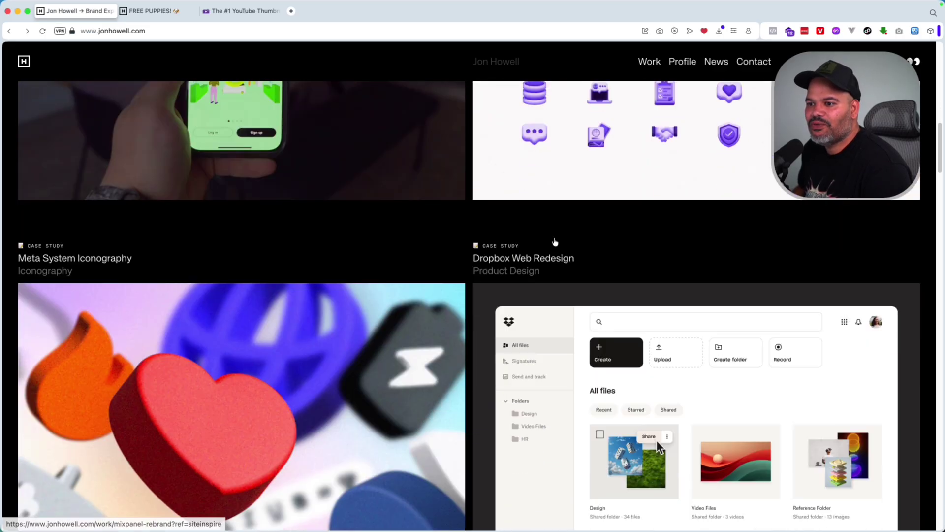
pyautogui.scroll(-8, 554, 242)
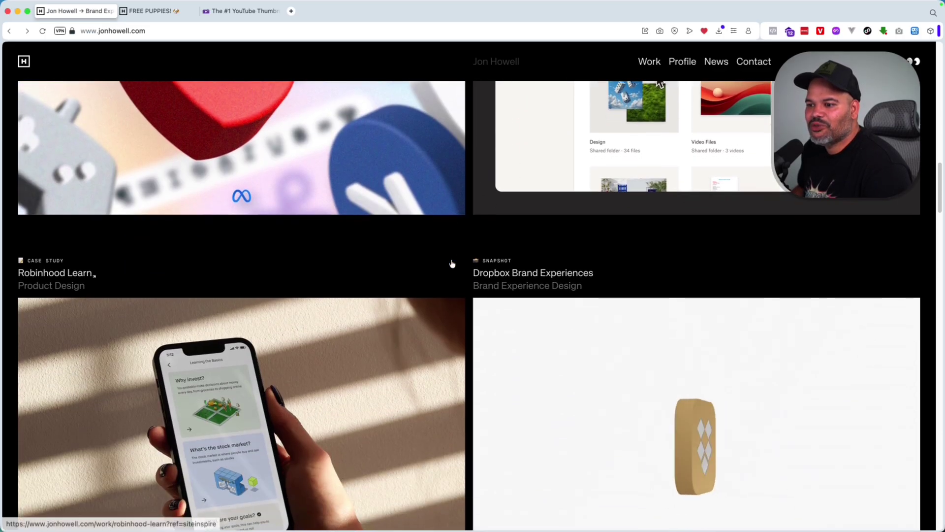
pyautogui.scroll(-10, 452, 264)
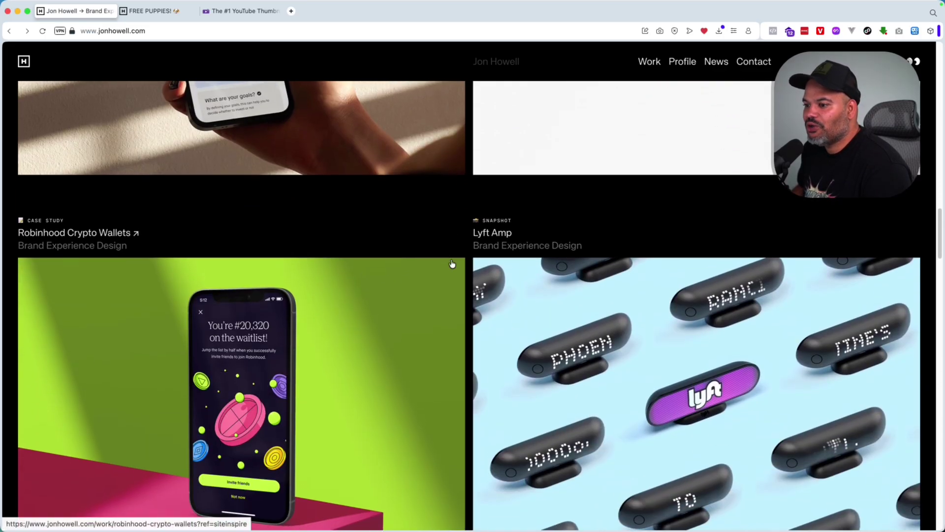
pyautogui.scroll(-5, 452, 264)
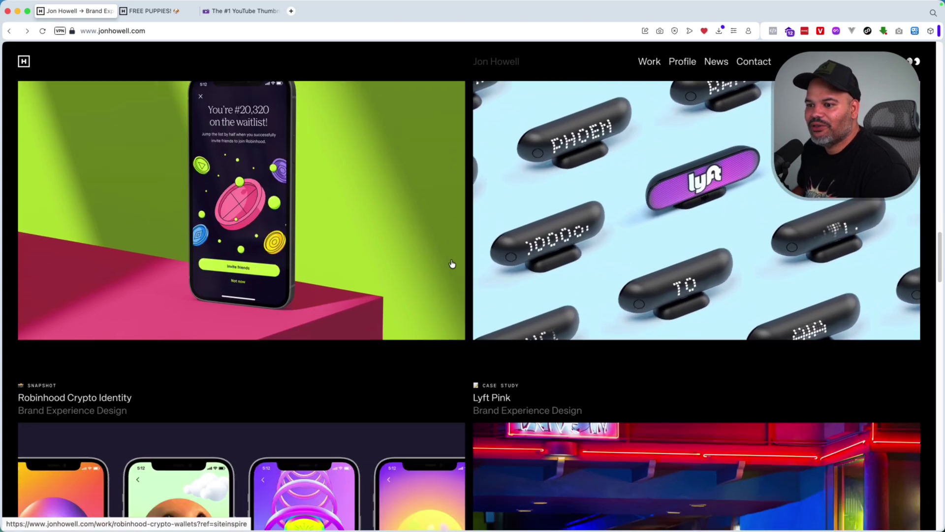
pyautogui.scroll(-7, 452, 264)
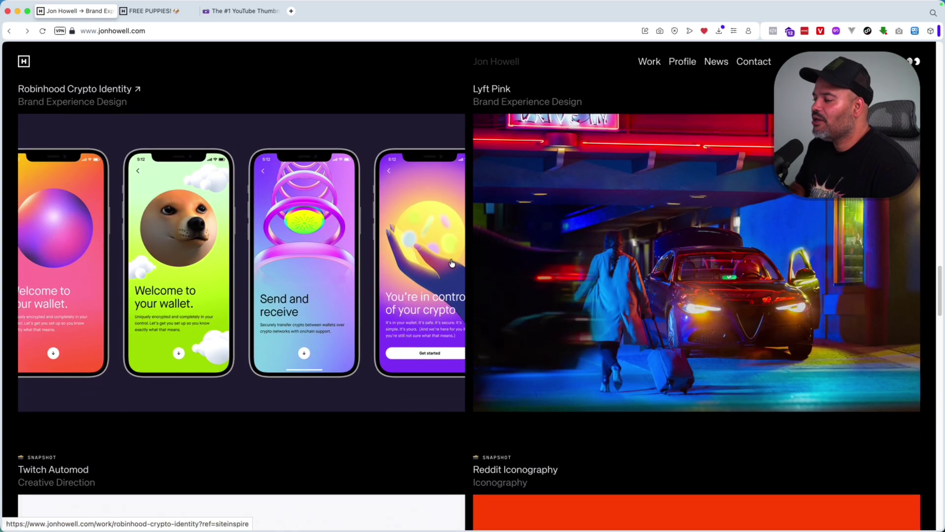
pyautogui.scroll(-5, 442, 260)
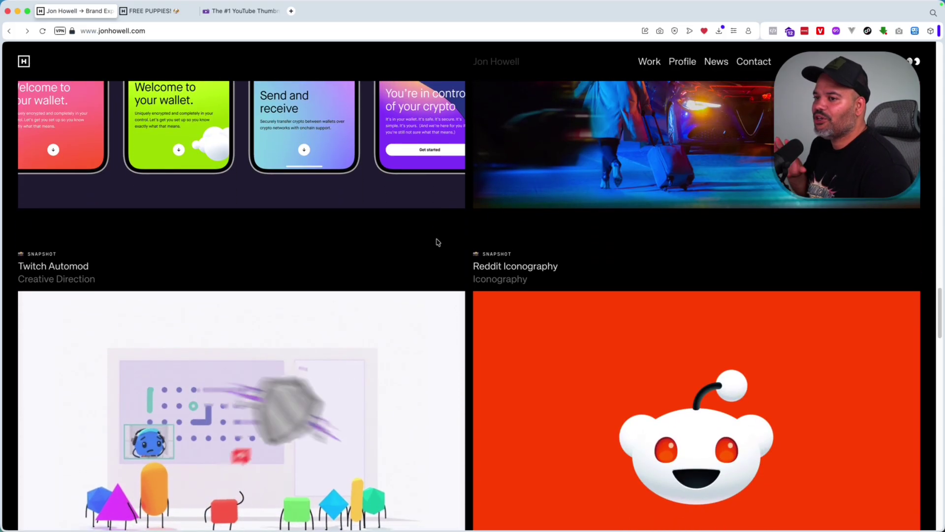
pyautogui.scroll(-5, 458, 253)
pyautogui.scroll(-2, 459, 258)
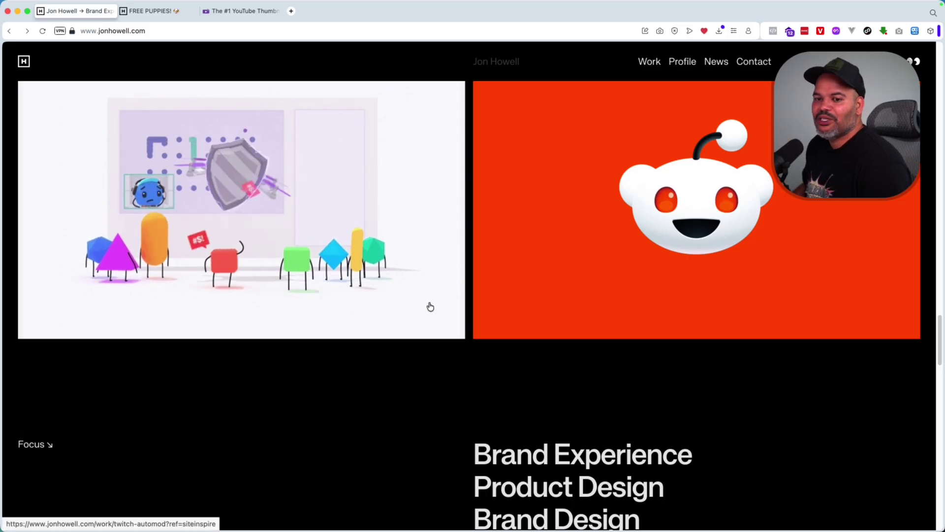
pyautogui.scroll(3, 369, 249)
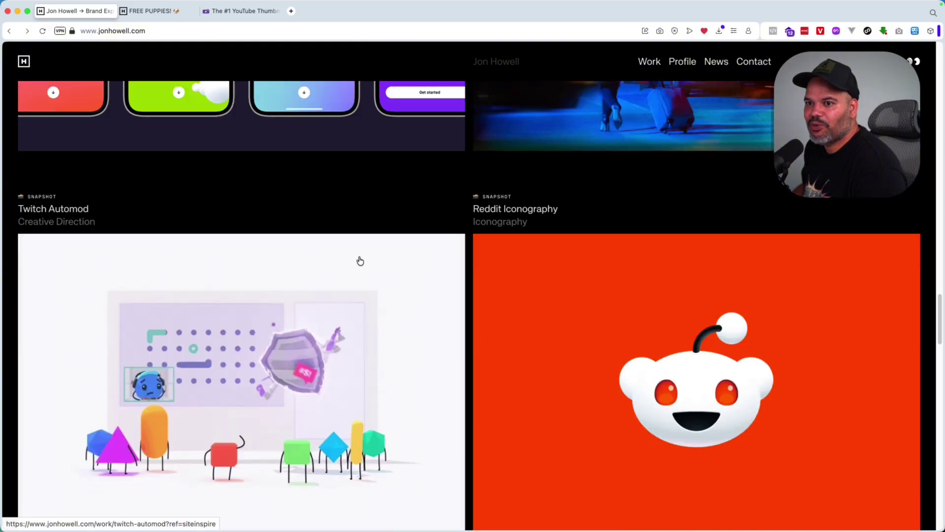
# Step: Read the home page's Focus, Featured and Facts sections, ending with the contact details and social links in the footer
pyautogui.scroll(-10, 359, 261)
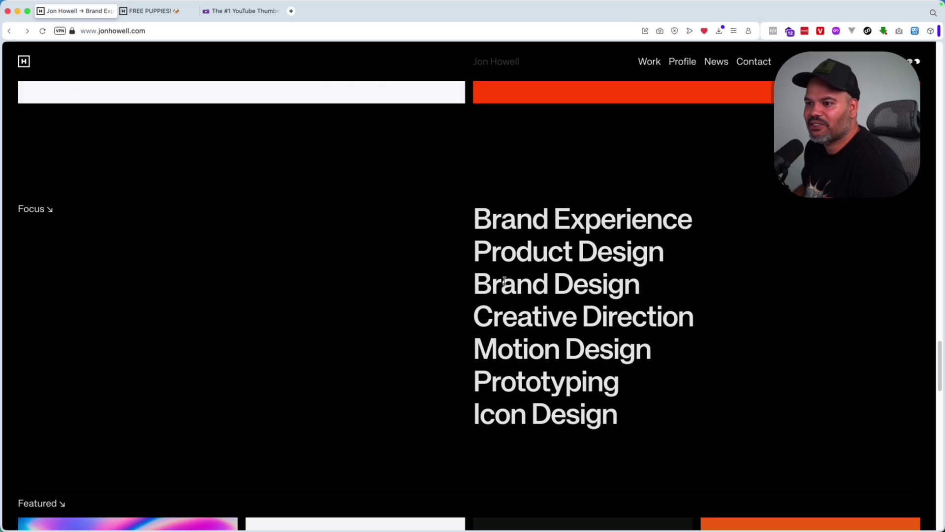
pyautogui.scroll(-1, 504, 280)
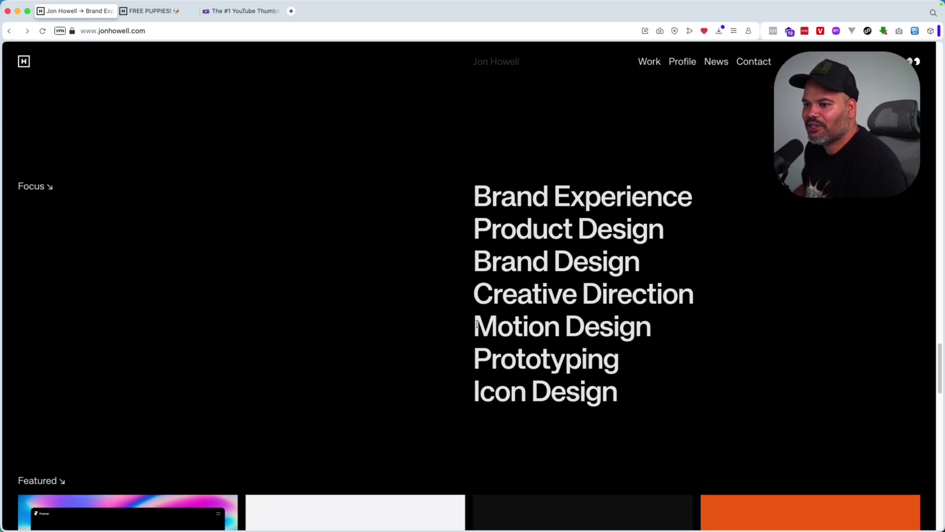
pyautogui.scroll(-4, 512, 318)
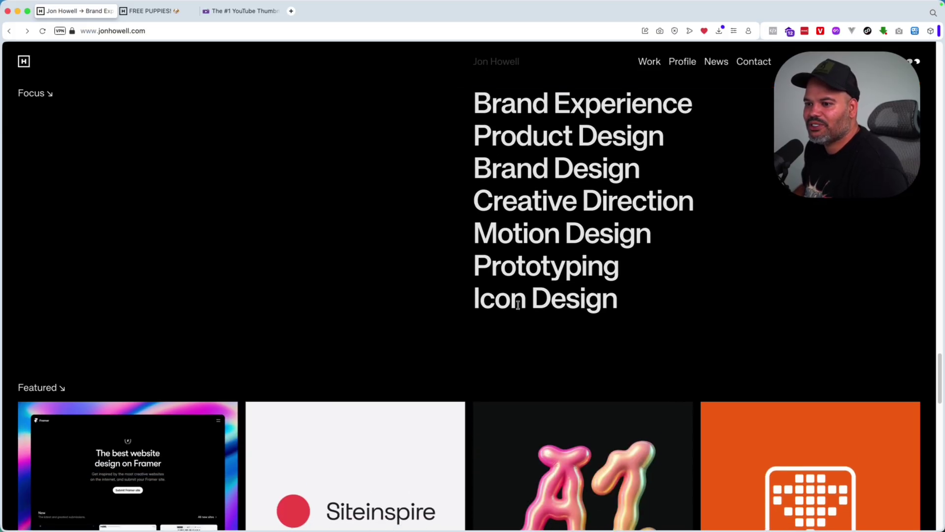
pyautogui.scroll(-4, 467, 246)
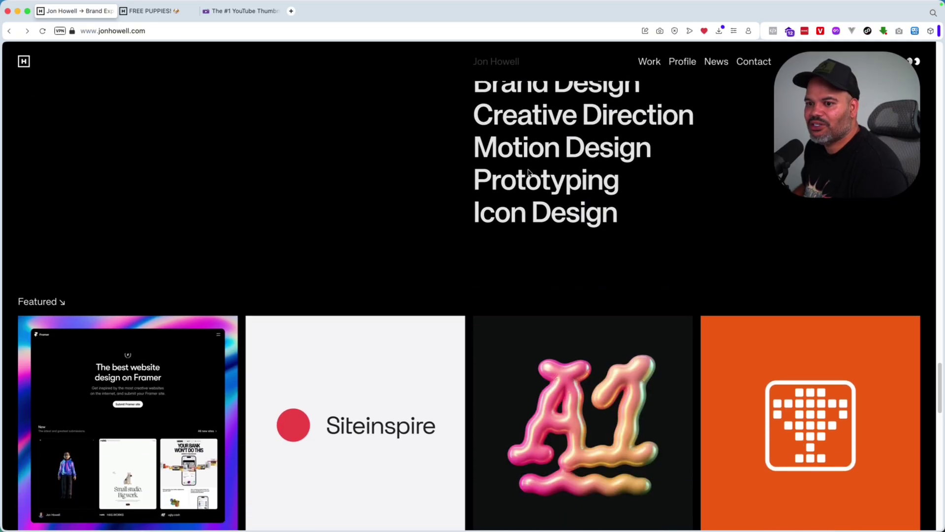
pyautogui.scroll(-10, 528, 173)
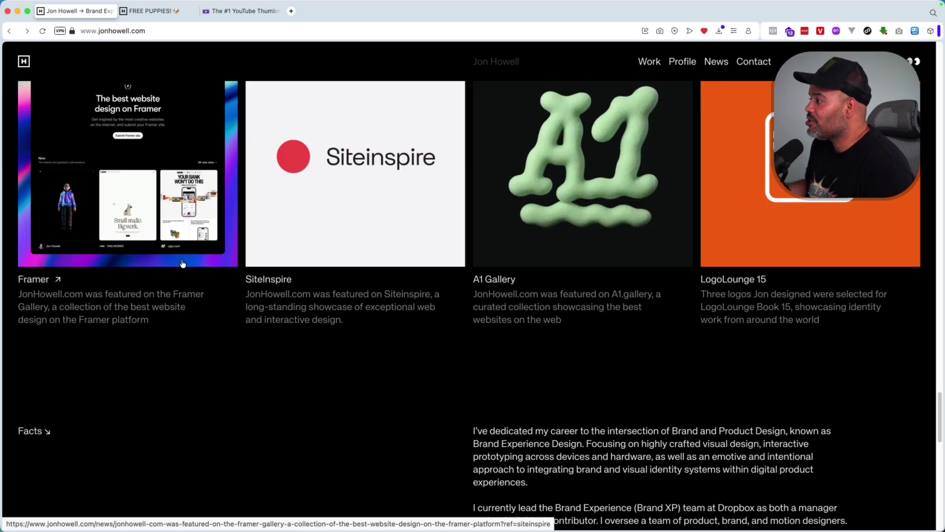
pyautogui.scroll(1, 158, 227)
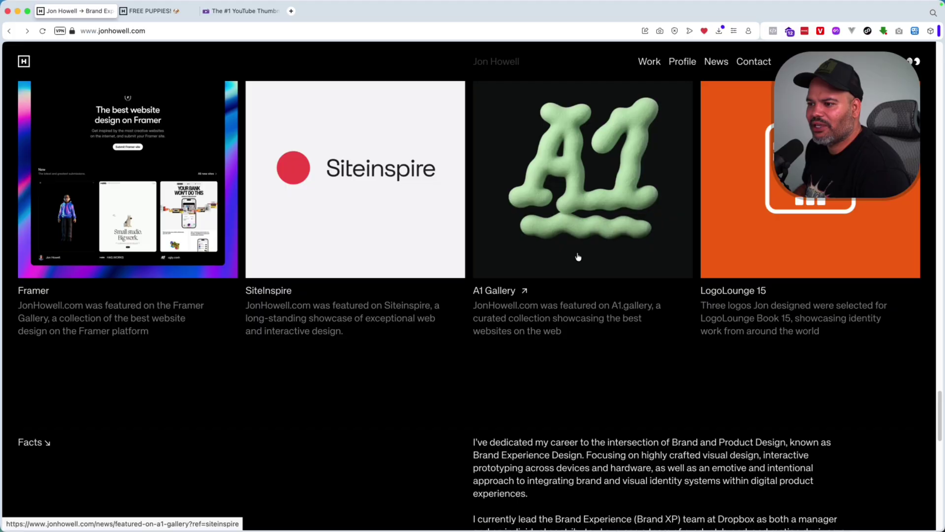
pyautogui.scroll(-5, 677, 264)
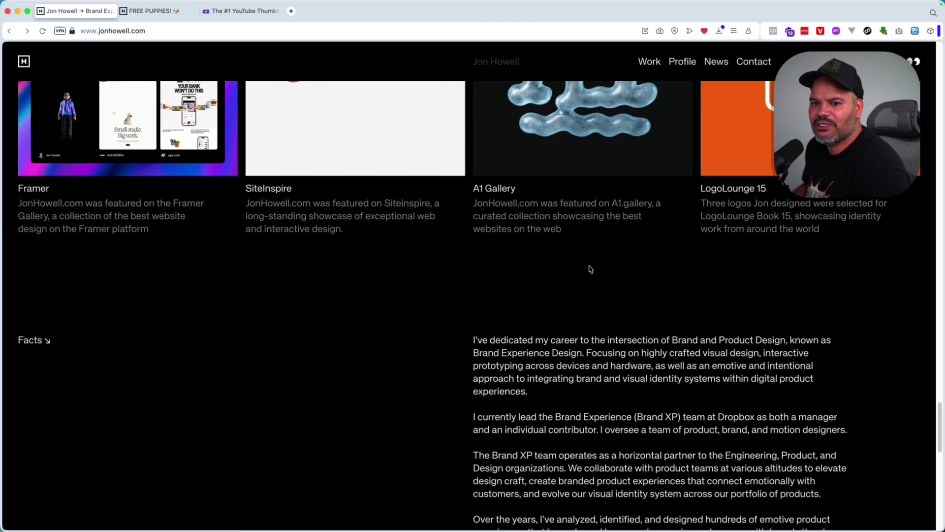
pyautogui.scroll(-10, 590, 269)
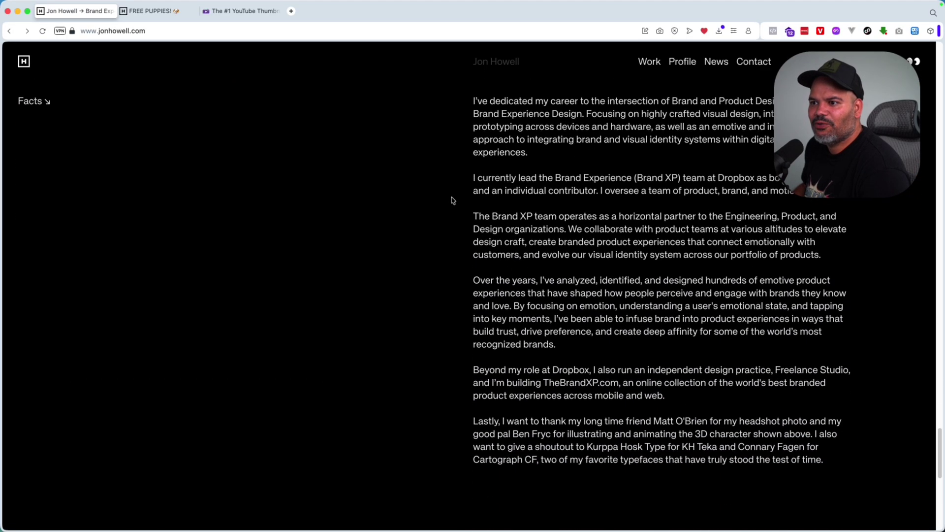
pyautogui.scroll(-5, 615, 409)
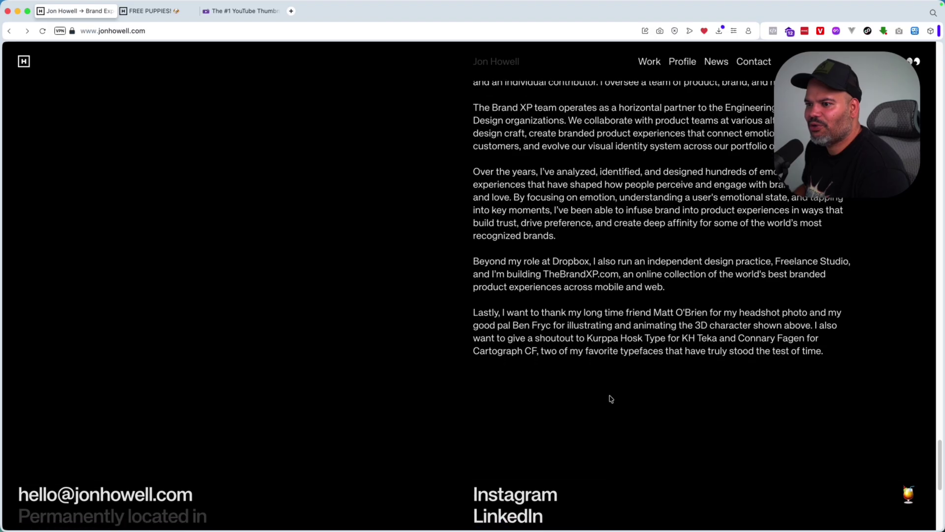
pyautogui.scroll(-10, 609, 394)
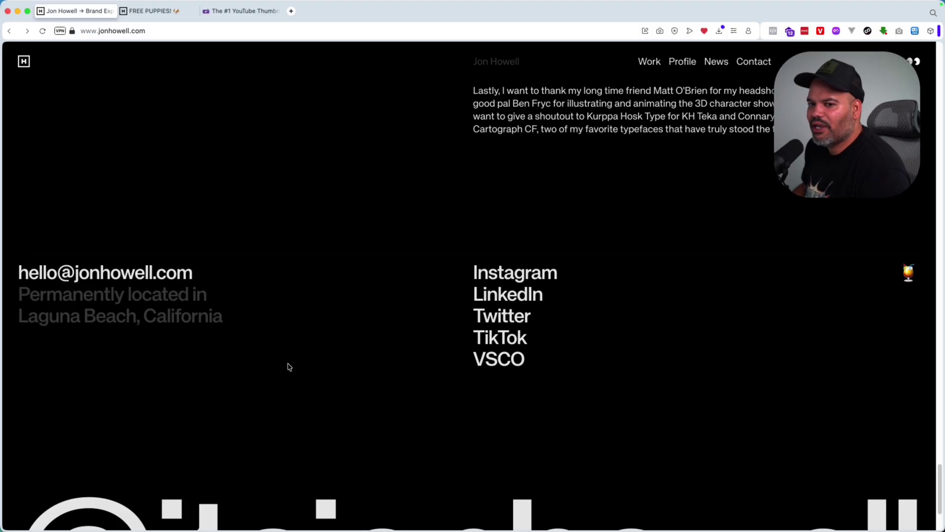
pyautogui.scroll(-2, 289, 366)
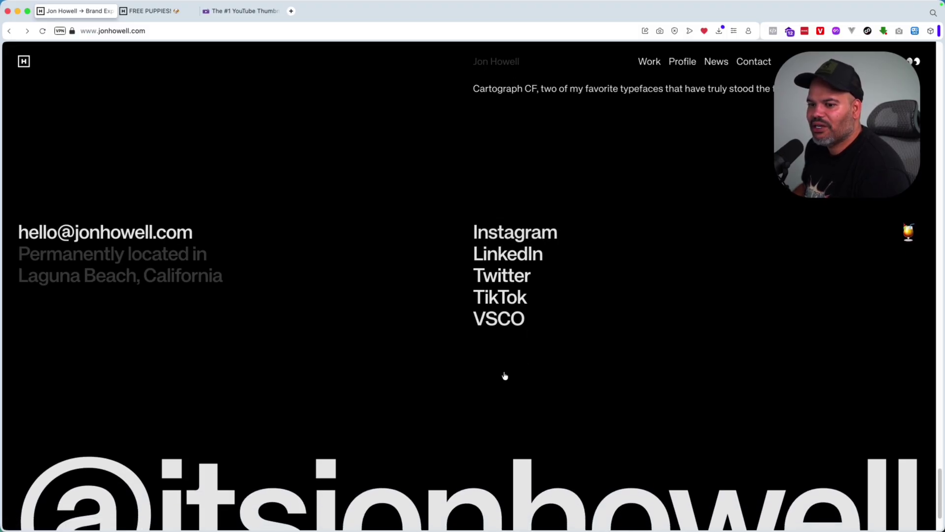
pyautogui.scroll(-4, 502, 373)
# Step: Return to the home page's project feed and open the Robinhood Onboarding project
pyautogui.scroll(15, 494, 366)
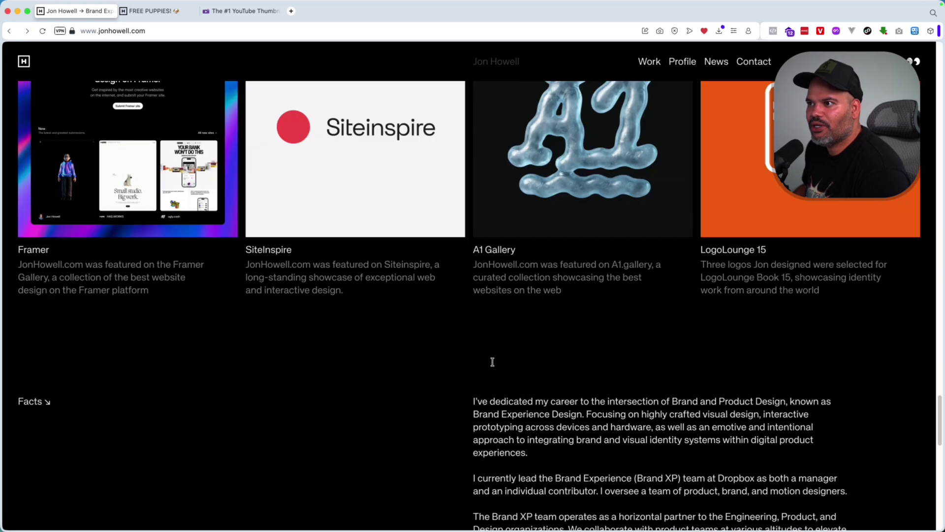
pyautogui.scroll(20, 492, 362)
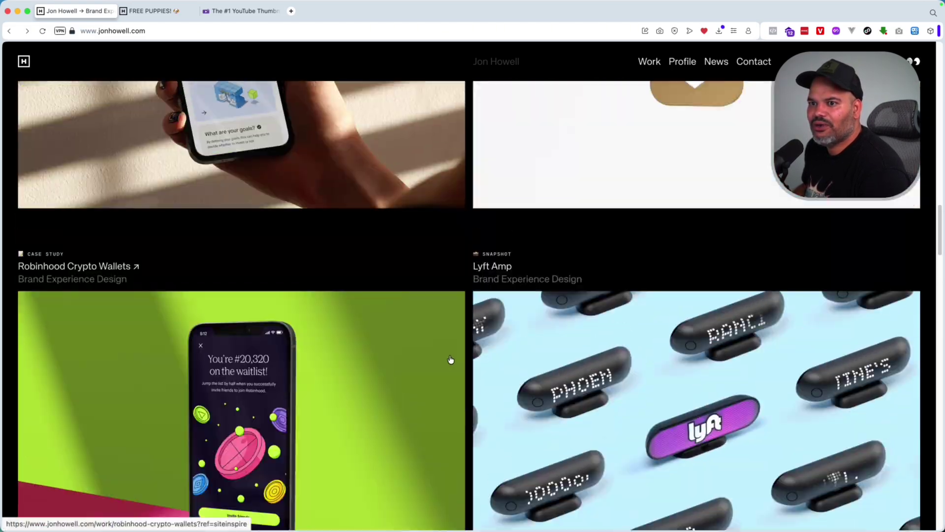
pyautogui.scroll(15, 451, 359)
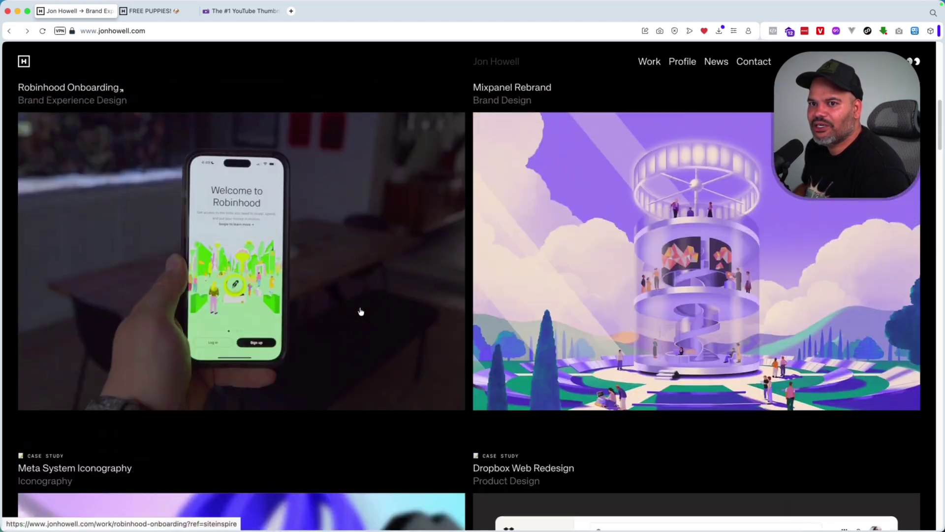
pyautogui.scroll(2, 361, 311)
pyautogui.click(359, 309)
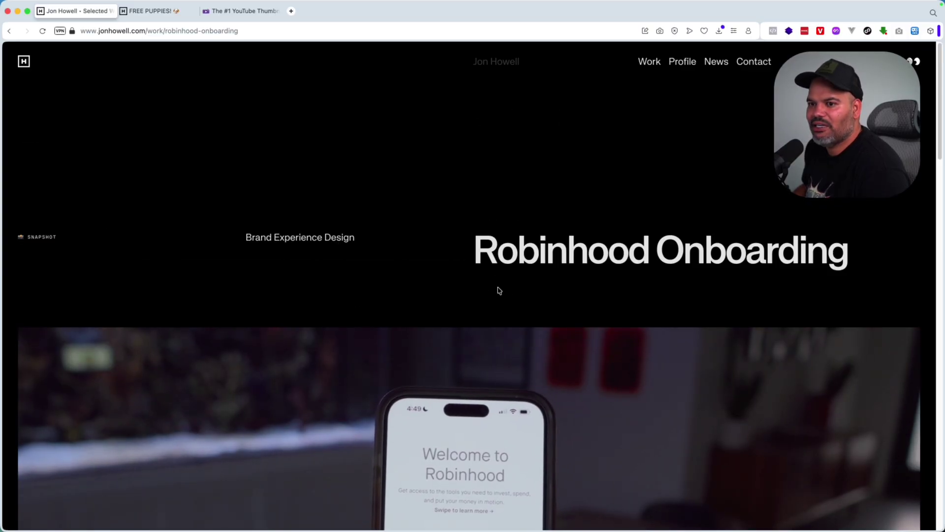
# Step: Review the Robinhood Onboarding page, including its phone demo and the Information, Credits and Additional Projects sections
pyautogui.scroll(-6, 498, 289)
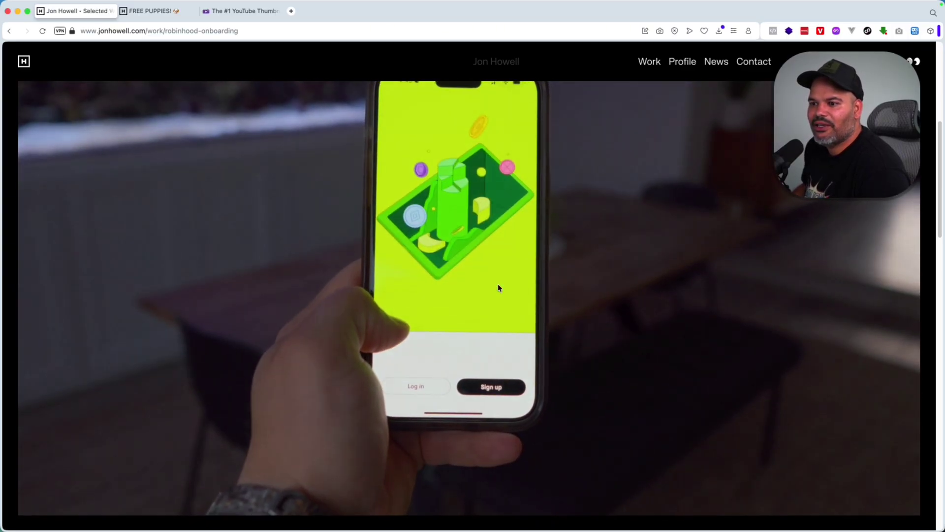
pyautogui.scroll(-3, 498, 288)
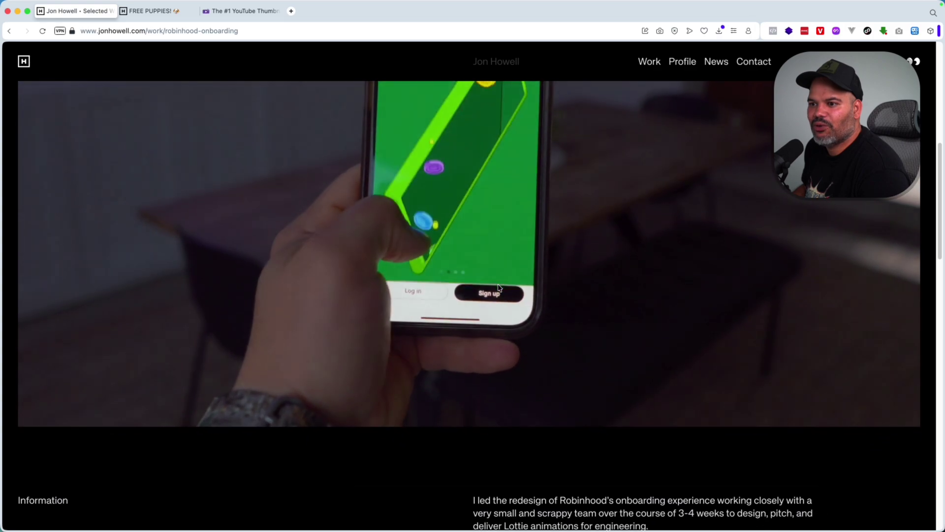
pyautogui.scroll(-10, 499, 288)
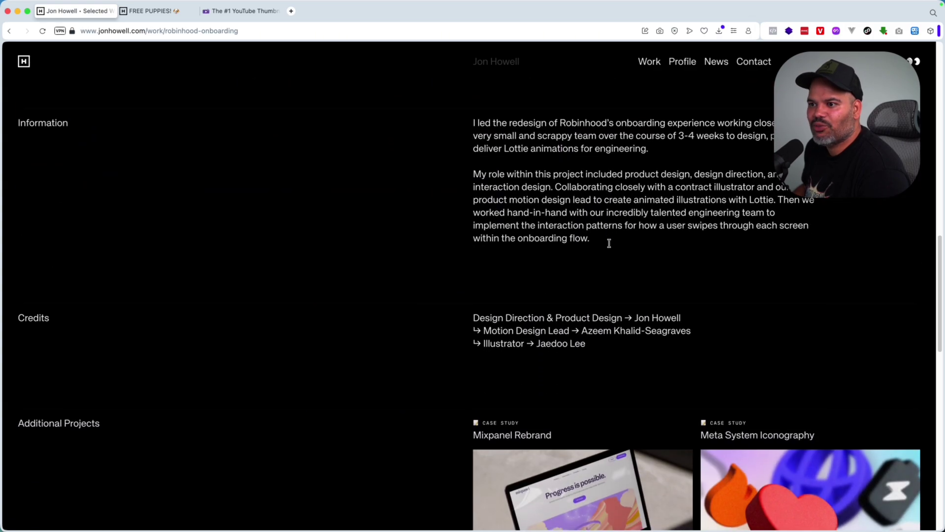
pyautogui.scroll(-3, 609, 246)
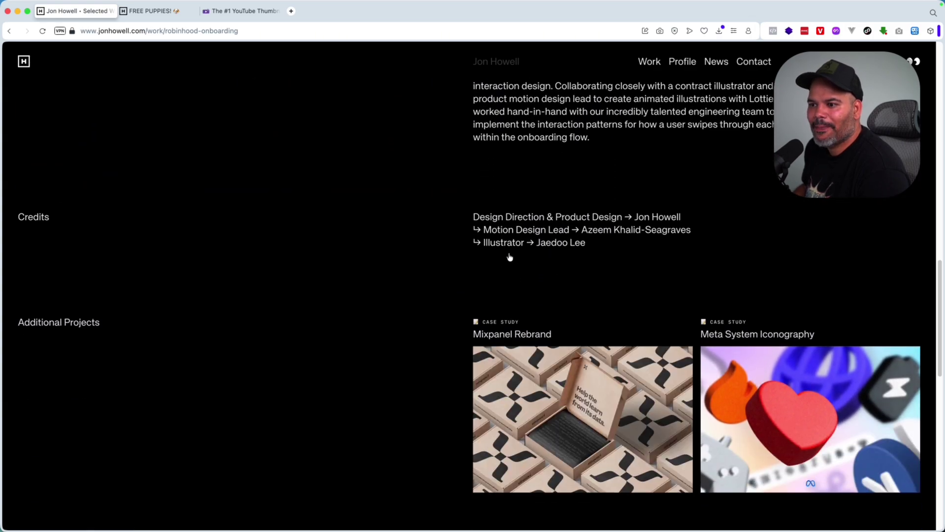
pyautogui.scroll(-5, 510, 256)
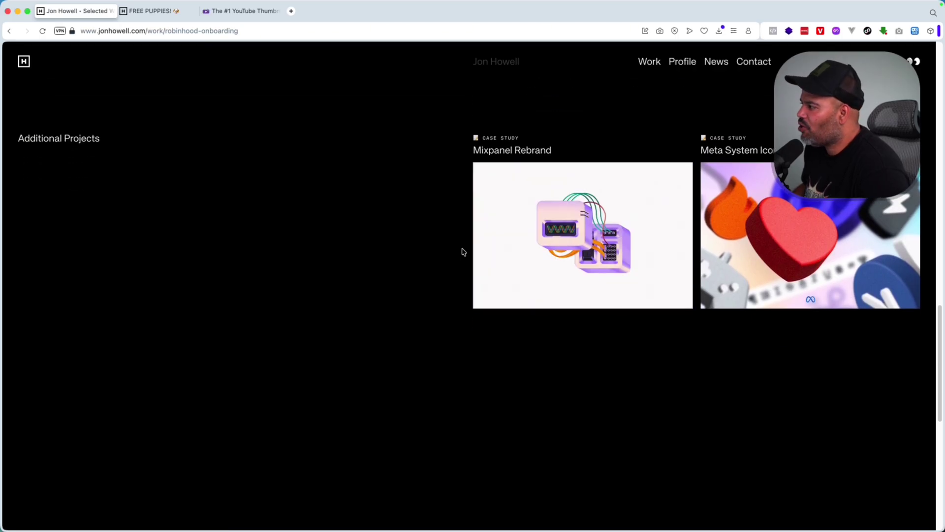
pyautogui.scroll(-4, 463, 252)
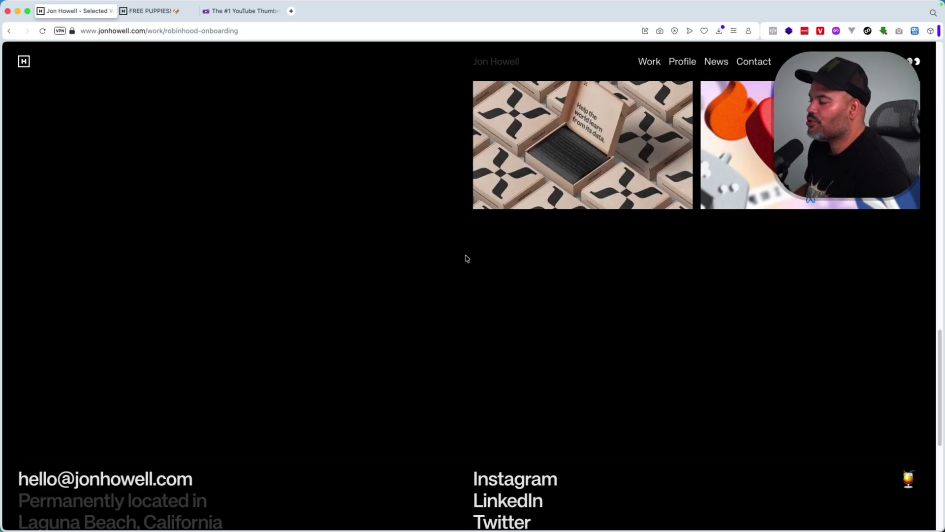
pyautogui.scroll(5, 467, 276)
pyautogui.scroll(4, 468, 278)
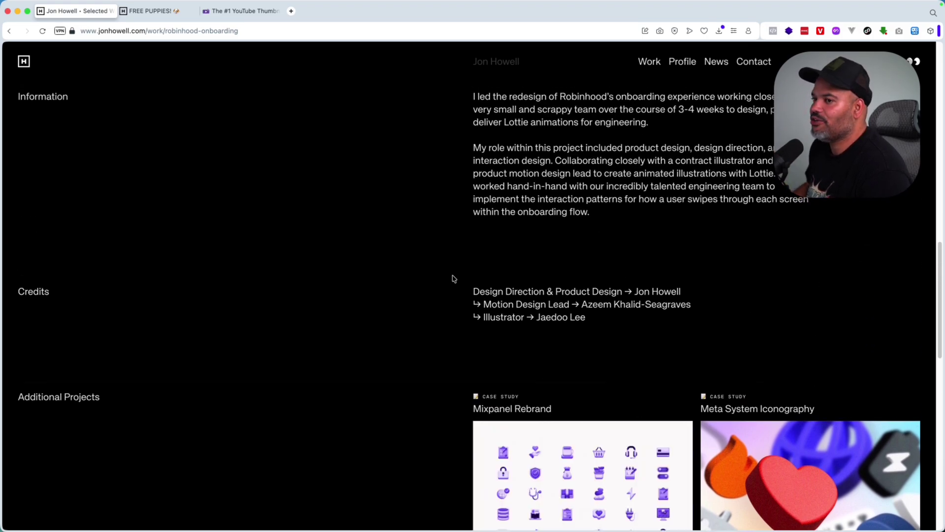
# Step: Review the Robinhood Onboarding page from its Information section back up through the phone demo to the project title
pyautogui.scroll(2, 452, 276)
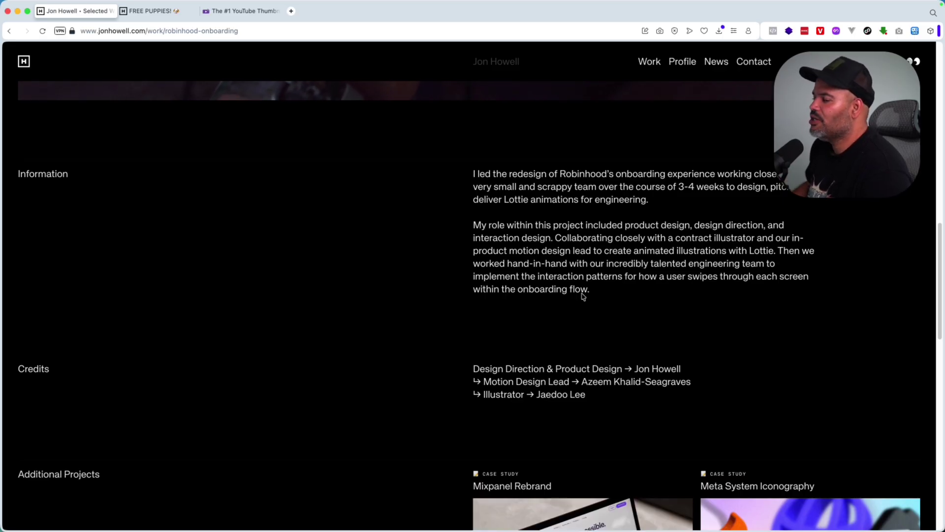
pyautogui.scroll(5, 542, 302)
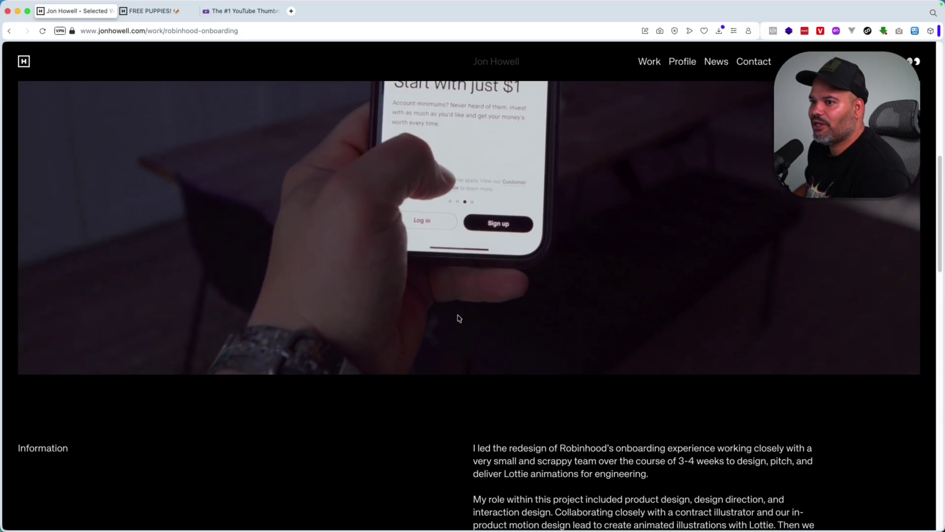
pyautogui.scroll(4, 459, 318)
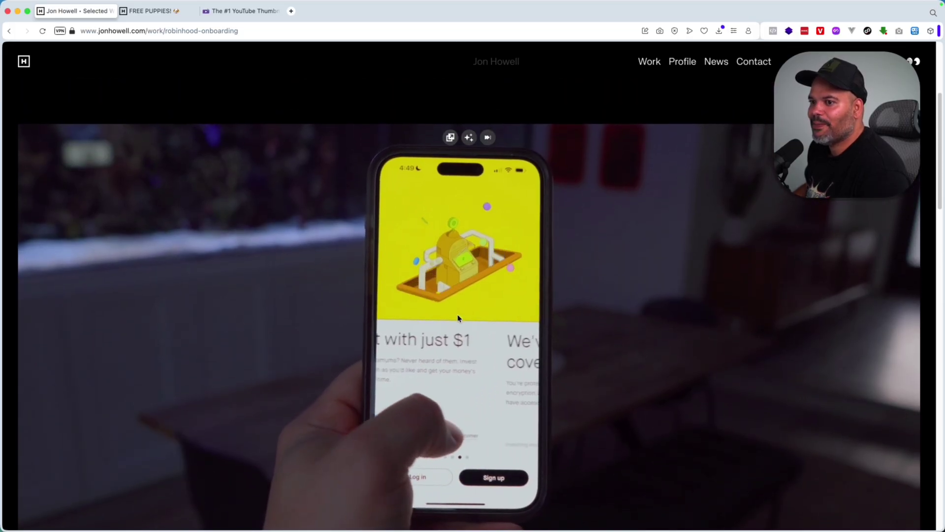
pyautogui.scroll(2, 458, 318)
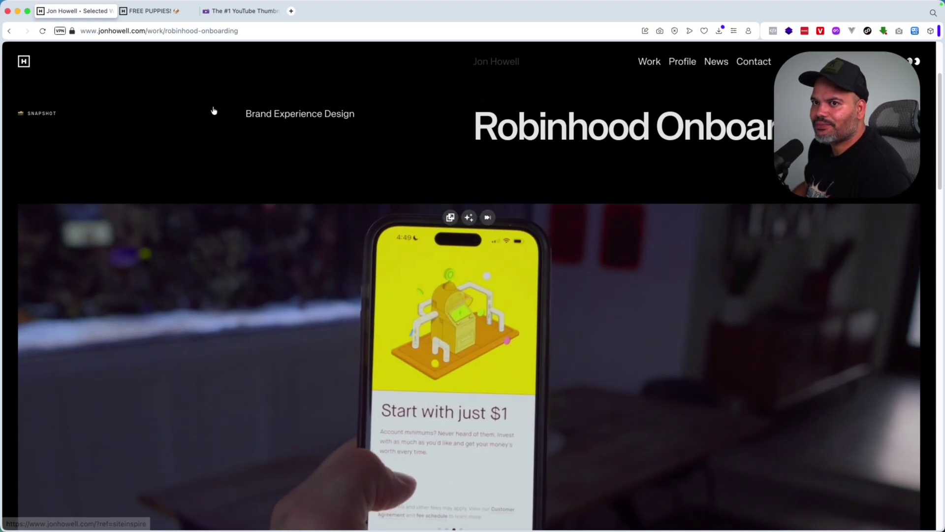
# Step: Go back to the portfolio home page, look over its project feed and reopen the Robinhood Onboarding project
pyautogui.click(8, 30)
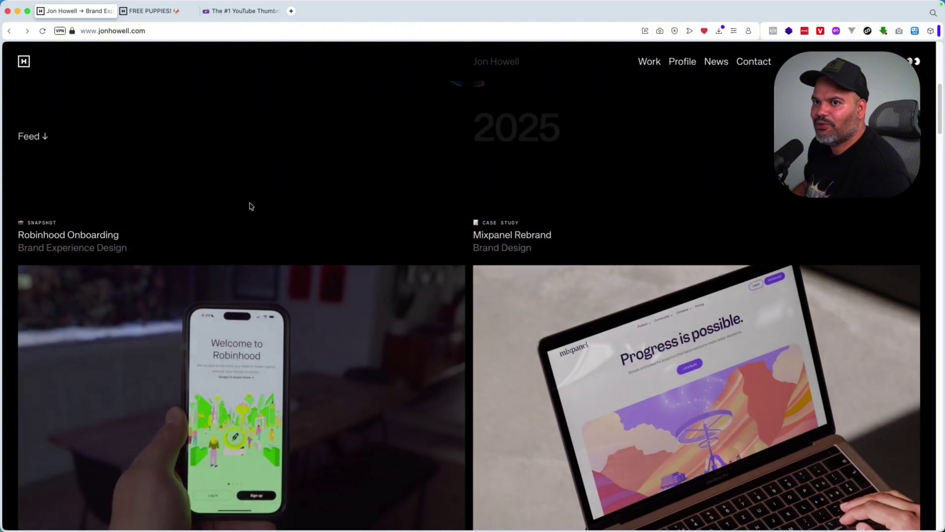
pyautogui.scroll(7, 293, 242)
pyautogui.scroll(-13, 293, 243)
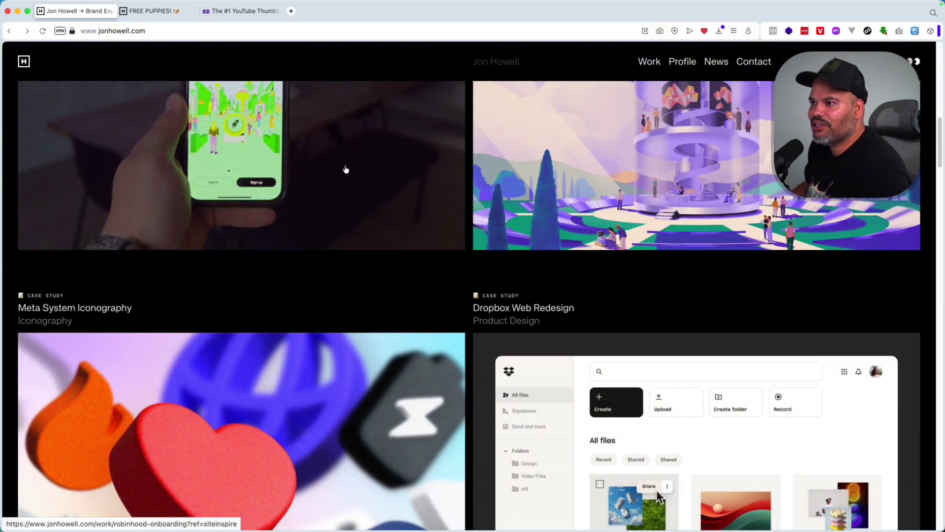
pyautogui.click(346, 169)
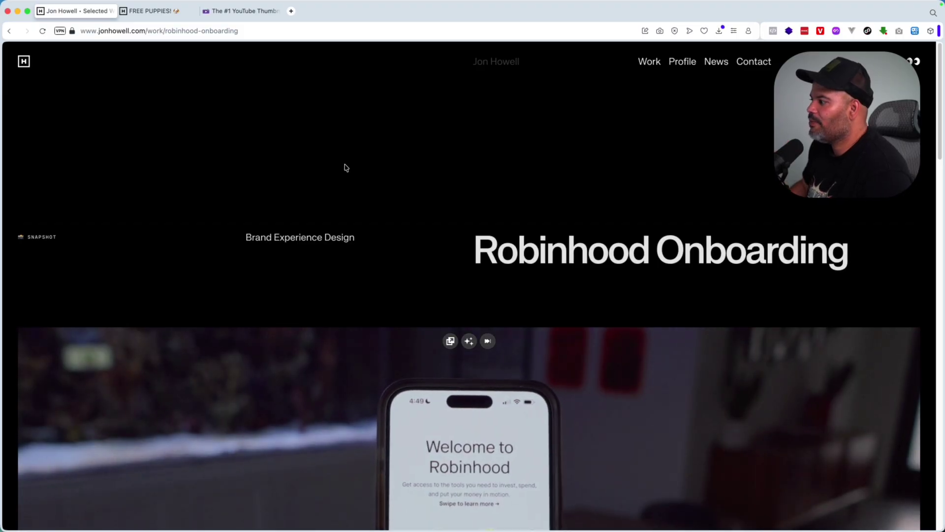
# Step: Read the Robinhood Onboarding page's phone demo, Information, Credits and Additional Projects sections, and return to the portfolio home page
pyautogui.scroll(-4, 346, 168)
pyautogui.scroll(-1, 308, 167)
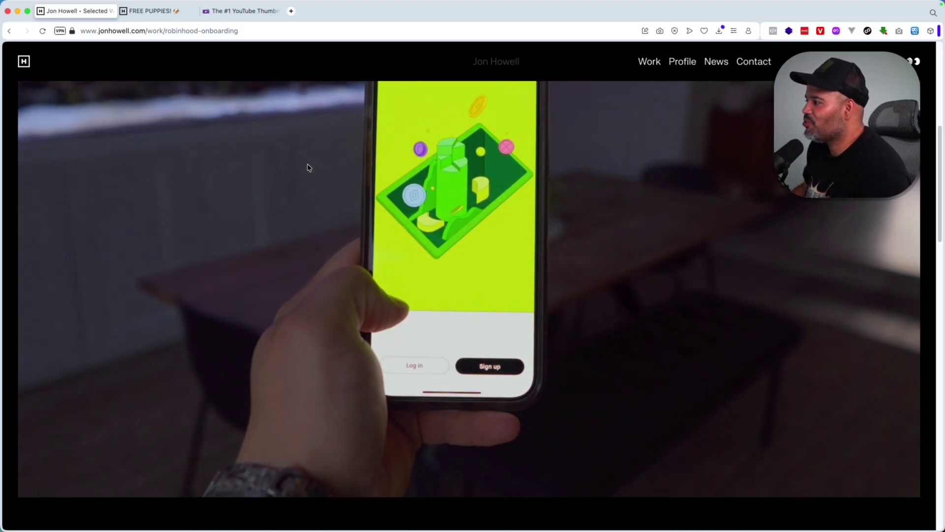
pyautogui.scroll(-3, 308, 168)
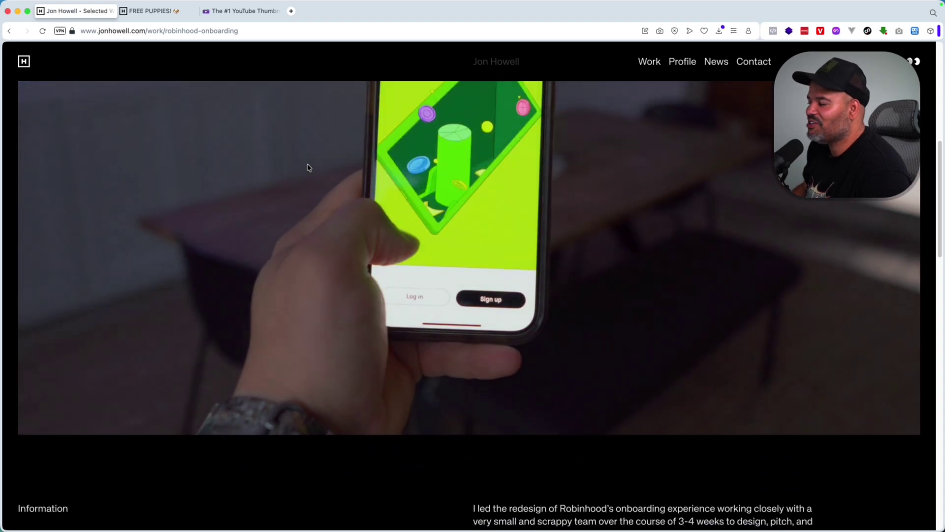
pyautogui.scroll(-3, 309, 167)
pyautogui.scroll(-1, 309, 167)
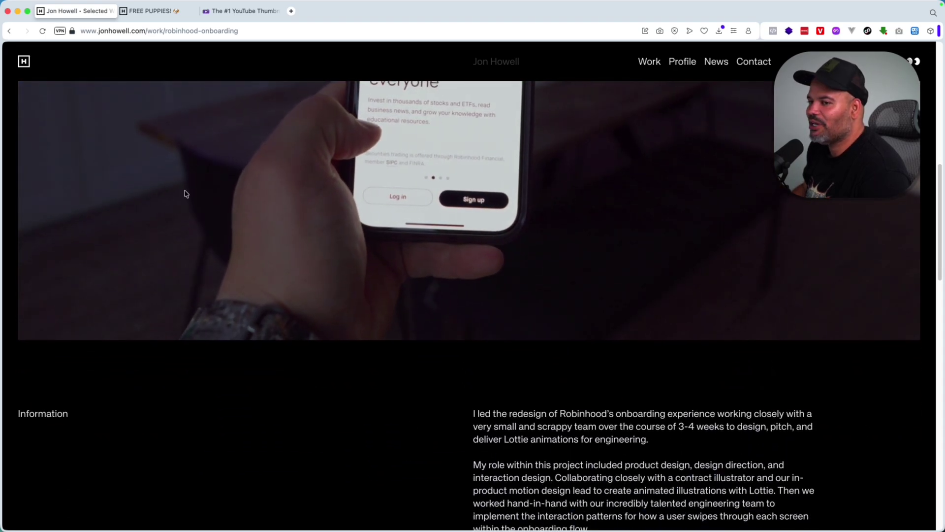
pyautogui.scroll(-15, 462, 241)
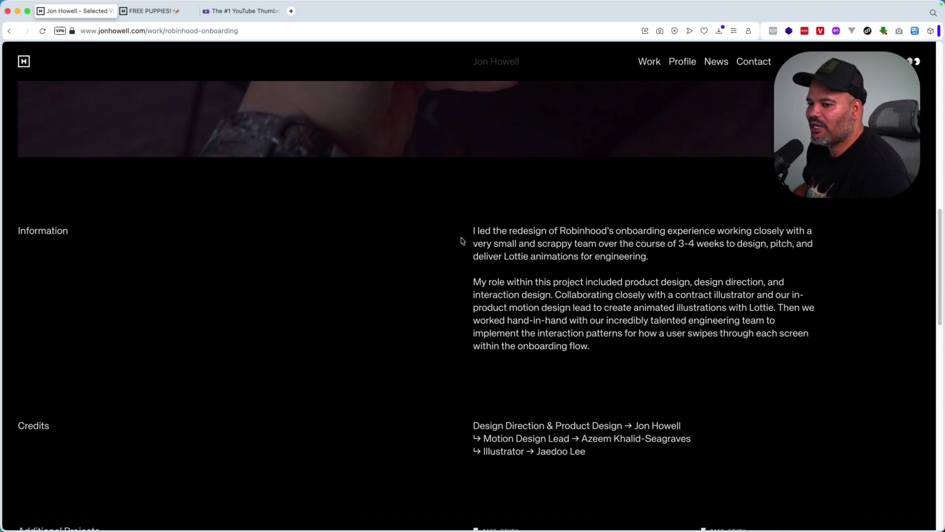
pyautogui.scroll(6, 462, 241)
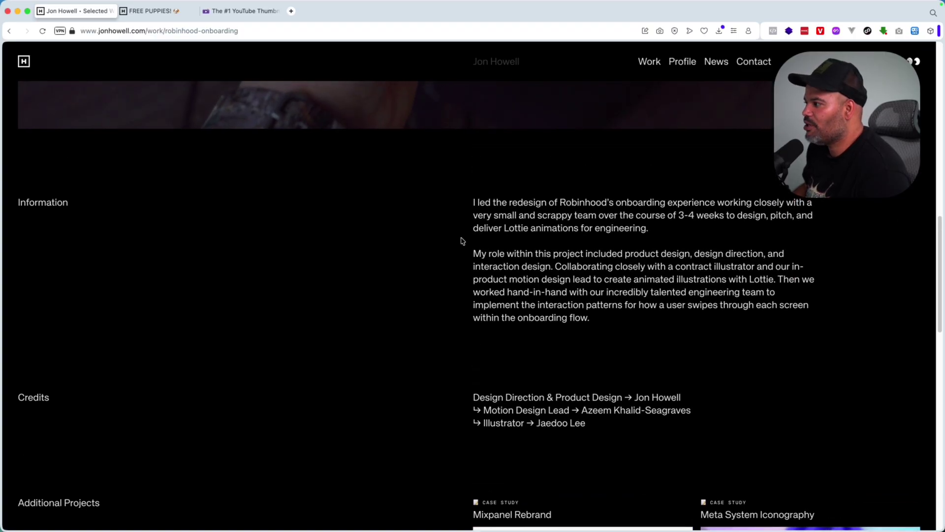
pyautogui.scroll(-7, 462, 241)
pyautogui.scroll(-1, 462, 241)
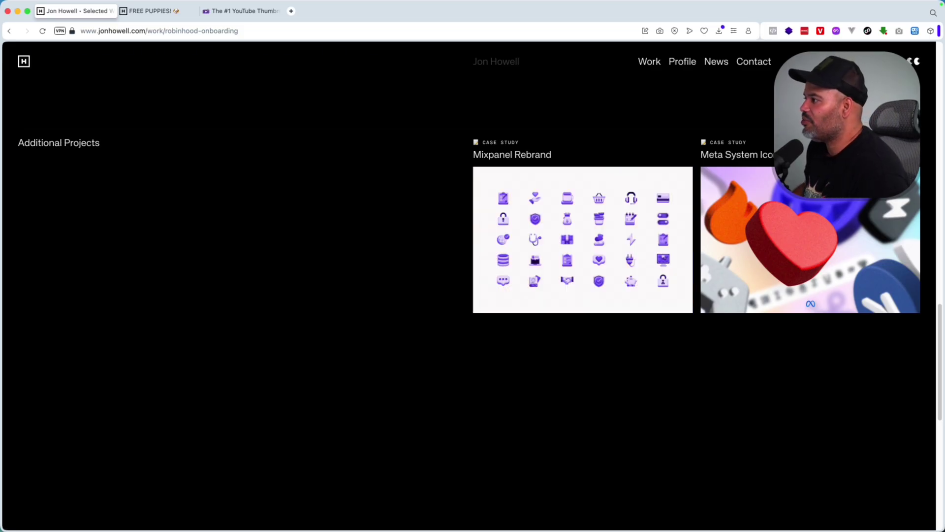
pyautogui.scroll(20, 600, 189)
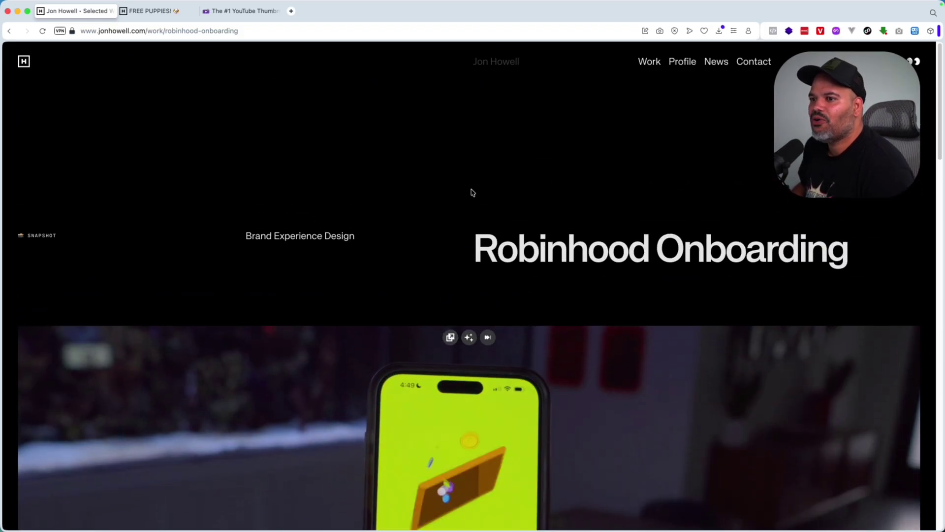
pyautogui.click(24, 61)
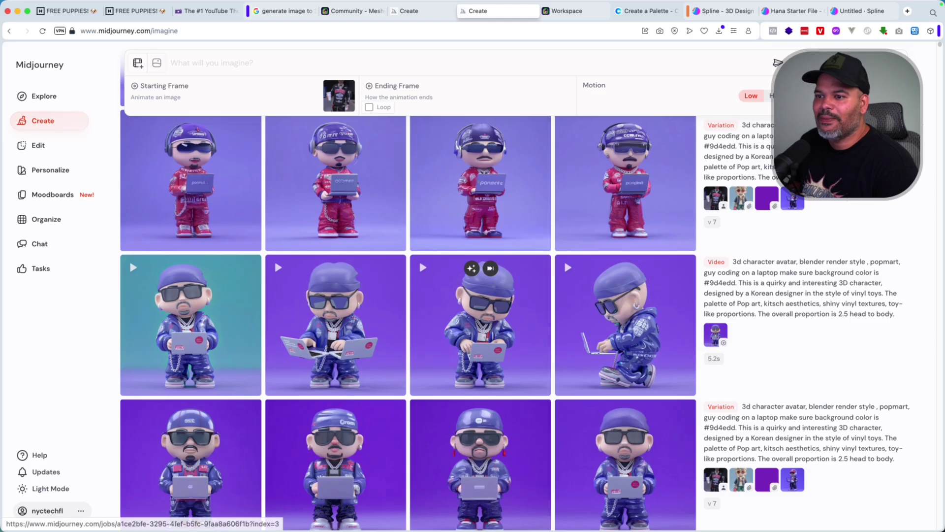
# Step: In Midjourney's Create gallery, open the seated laptop character image and browse through the generated vinyl-toy characters enlarged
pyautogui.scroll(-5, 342, 458)
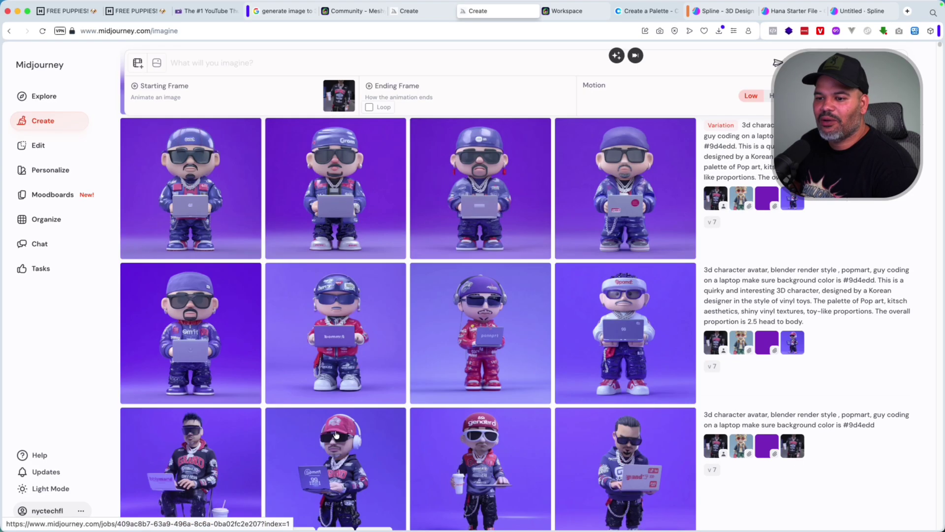
pyautogui.click(225, 429)
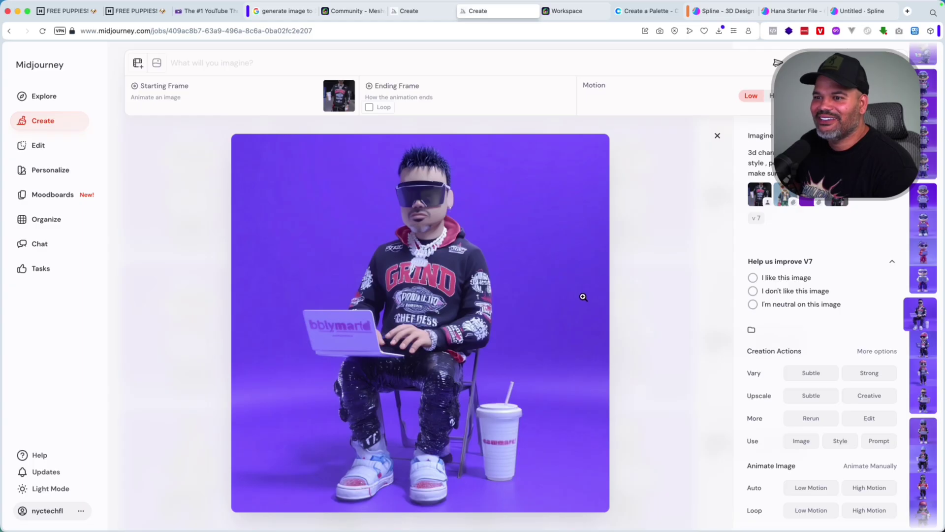
pyautogui.press('Right')
pyautogui.press('Right')
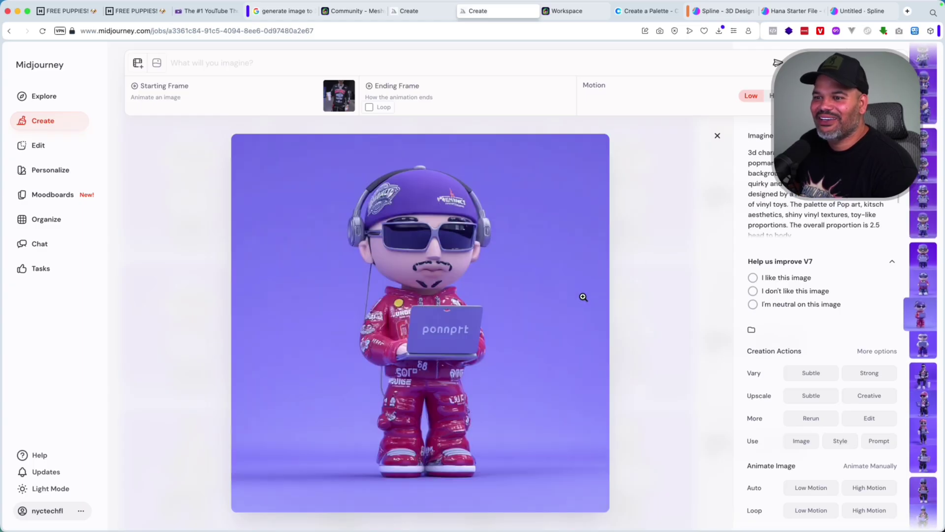
pyautogui.press('Right')
pyautogui.press('Right')
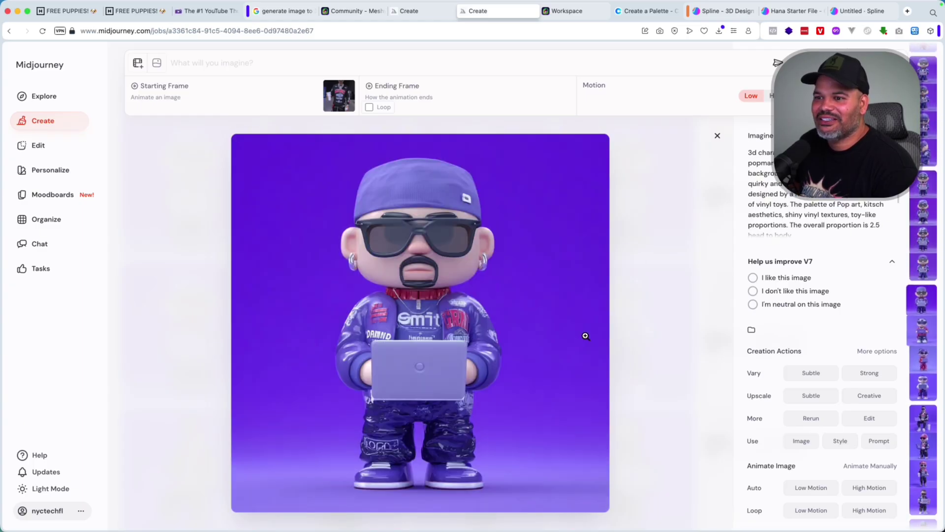
pyautogui.press('Right')
pyautogui.press('Right')
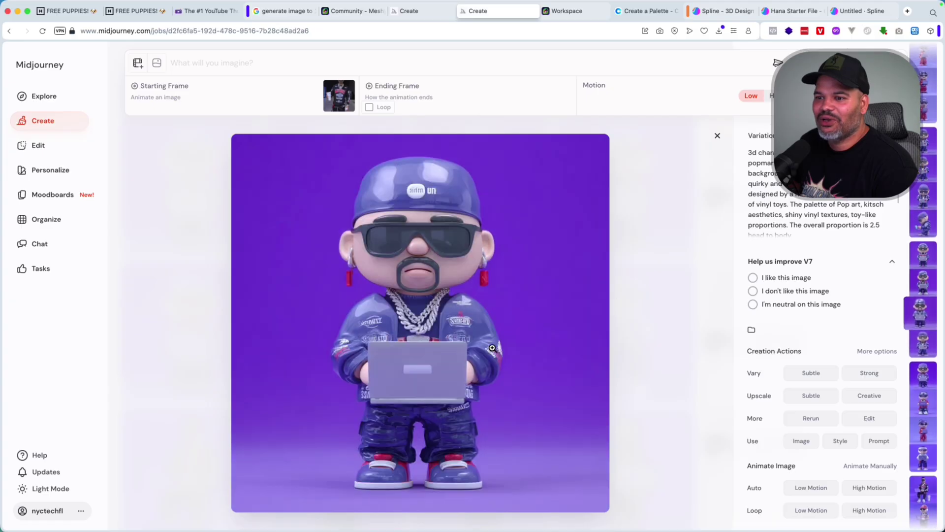
# Step: Compare the variations of the purple-outfit character with the laptop by stepping back and forth between the enlarged images
pyautogui.press('Right')
pyautogui.press('Right')
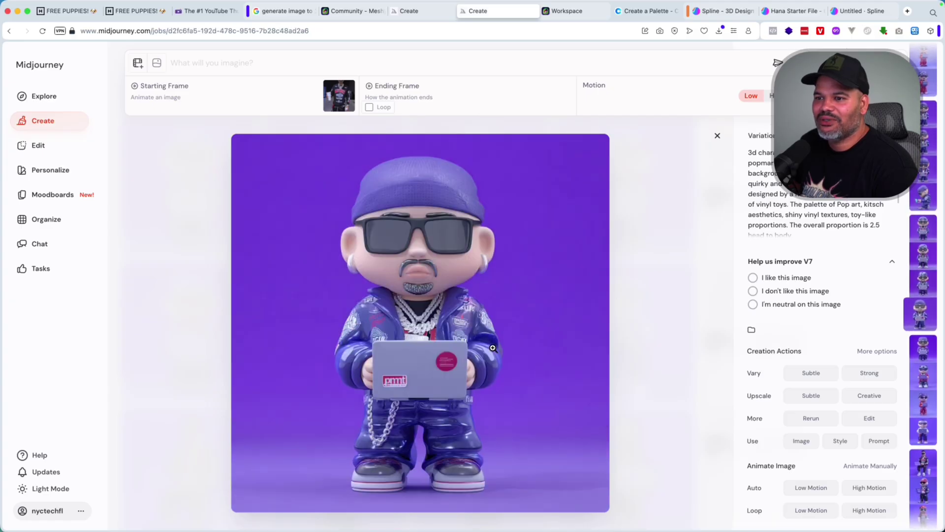
pyautogui.press('Right')
pyautogui.press('Left')
pyautogui.press('Left')
pyautogui.press('Left')
pyautogui.press('Right')
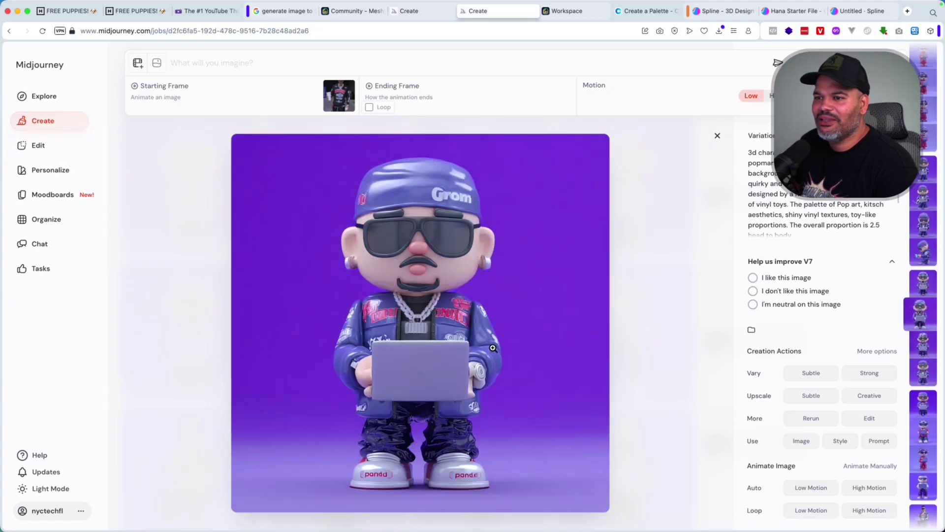
pyautogui.press('Right')
pyautogui.press('Left')
pyautogui.press('Left')
pyautogui.press('Right')
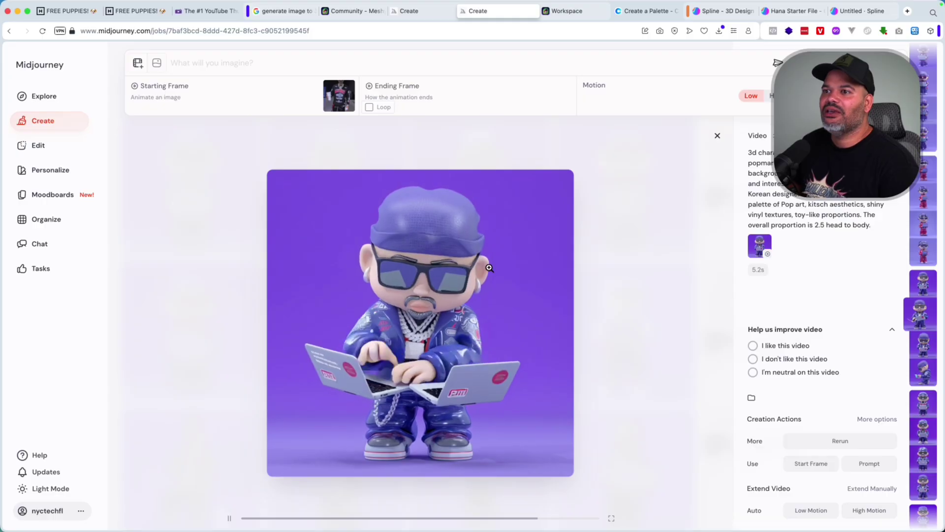
# Step: Switch to the Meshy workspace and inspect the textured Tech Style Icon 3D character from the side and the front
pyautogui.click(570, 14)
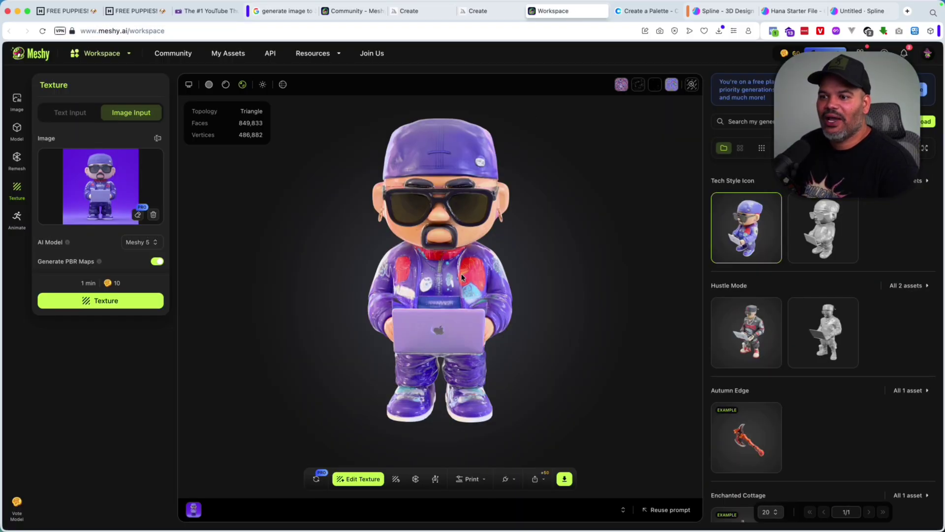
pyautogui.moveTo(452, 279); pyautogui.dragTo(559, 270)
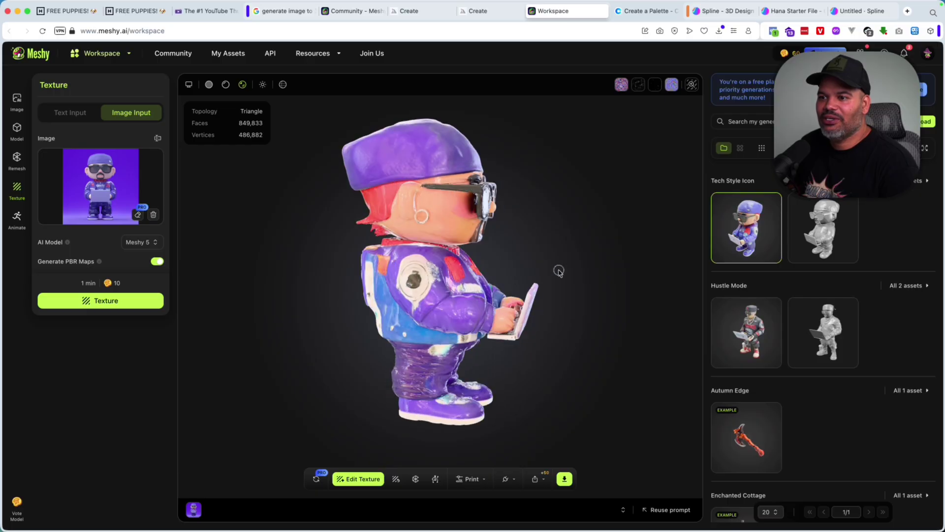
pyautogui.moveTo(427, 275); pyautogui.dragTo(456, 290)
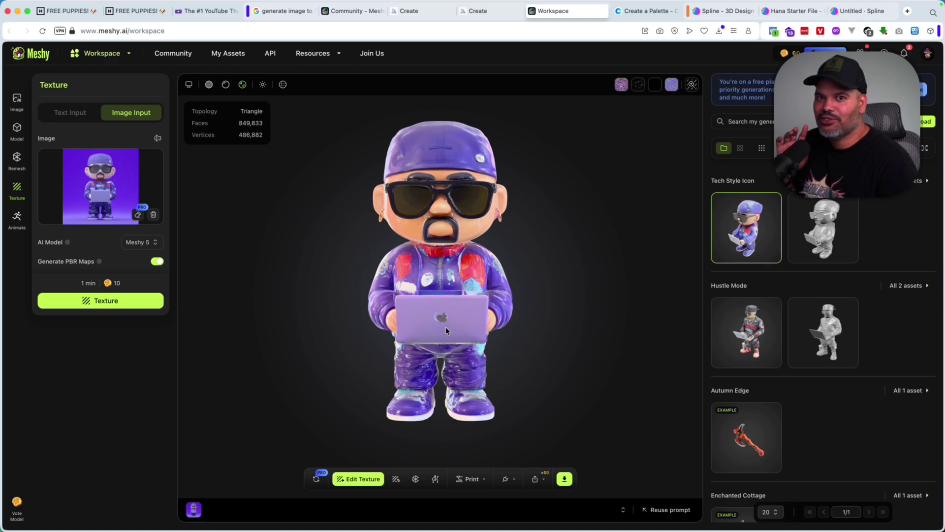
# Step: Switch back to the portfolio website and review its home page from the 3D character through the feed, Focus, Featured and Facts sections
pyautogui.click(78, 10)
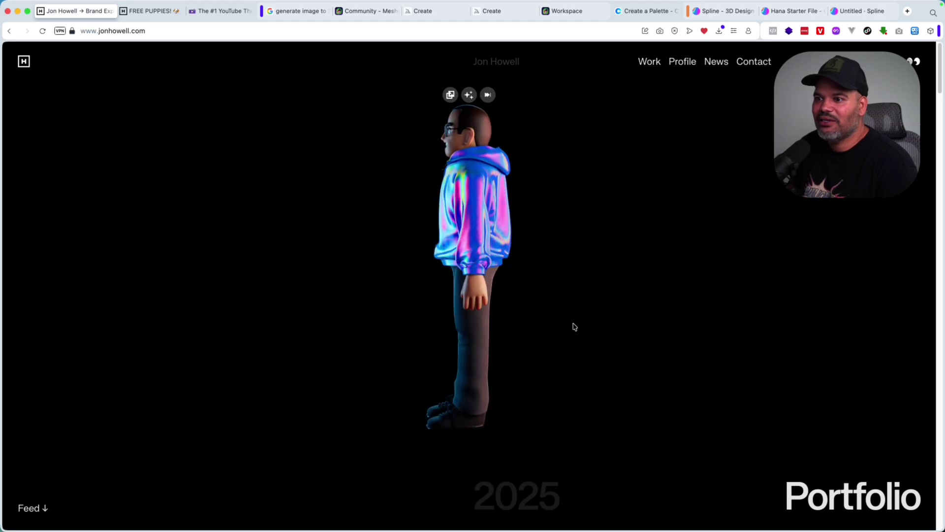
pyautogui.scroll(-10, 574, 326)
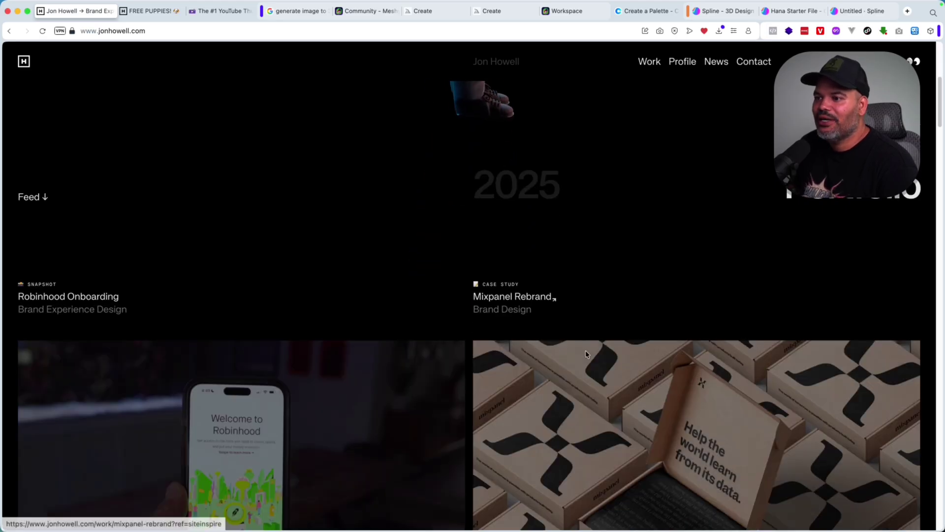
pyautogui.scroll(-13, 599, 350)
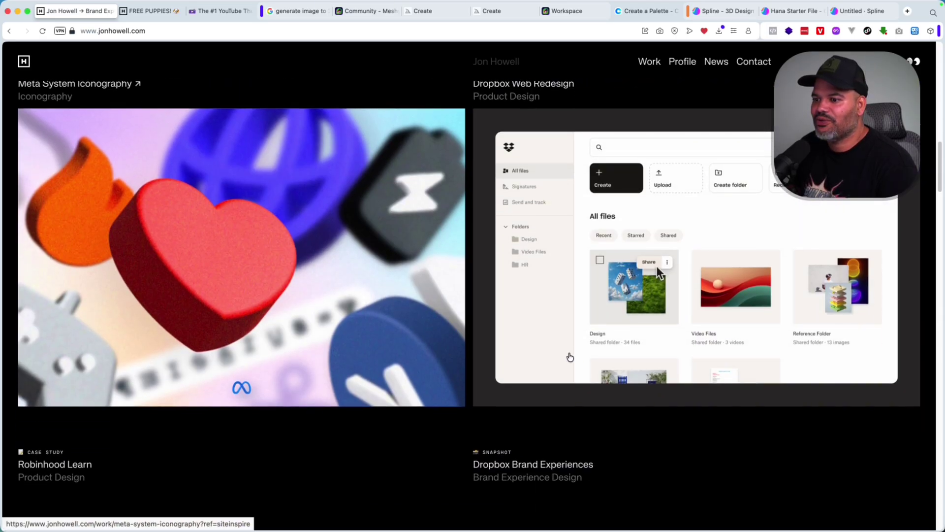
pyautogui.scroll(-20, 558, 358)
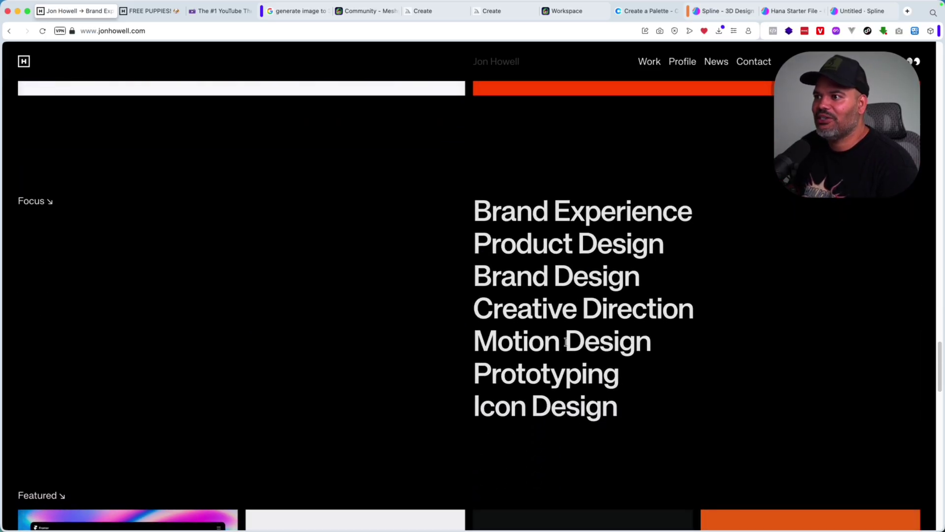
pyautogui.scroll(-3, 566, 342)
pyautogui.scroll(-6, 565, 342)
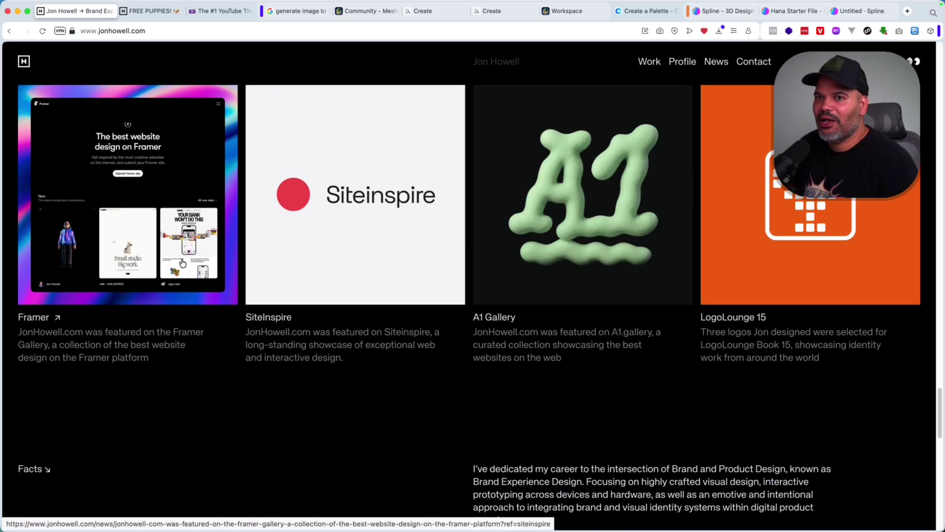
pyautogui.scroll(-8, 788, 269)
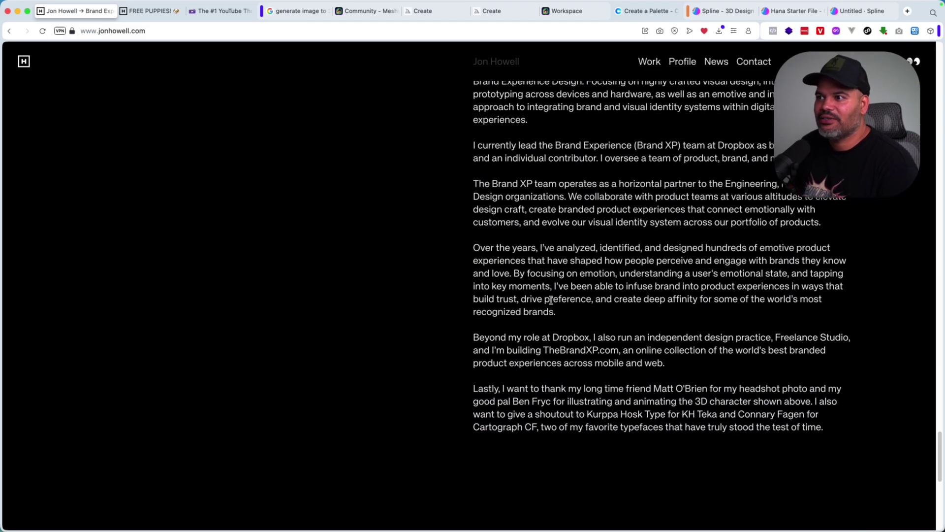
# Step: Open the Twitch Automod project from the feed and review its animation, Information and Credits sections
pyautogui.scroll(20, 551, 299)
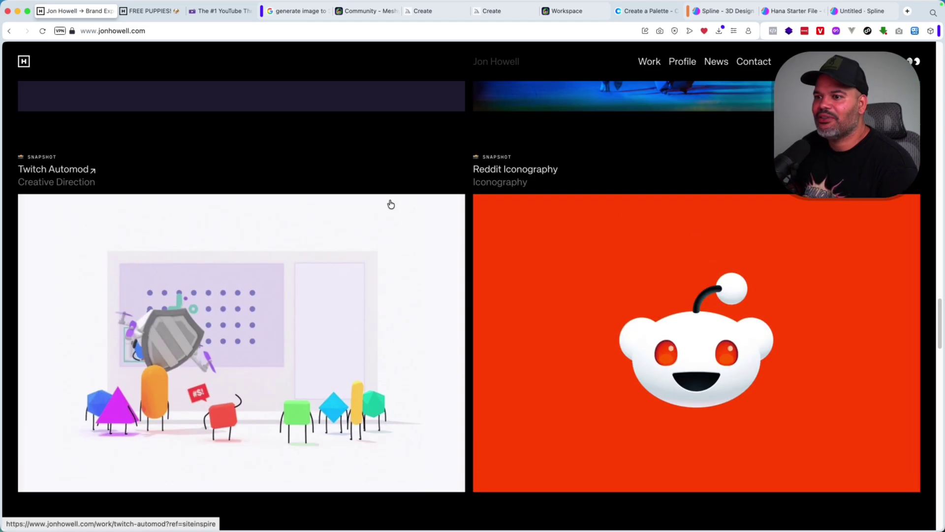
pyautogui.click(384, 256)
pyautogui.scroll(-5, 592, 228)
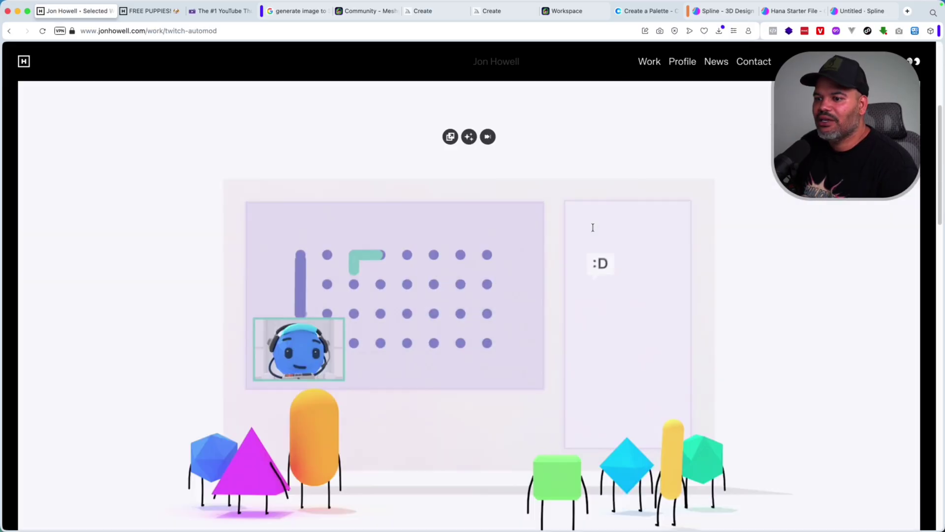
pyautogui.scroll(-2, 592, 227)
pyautogui.scroll(-6, 593, 228)
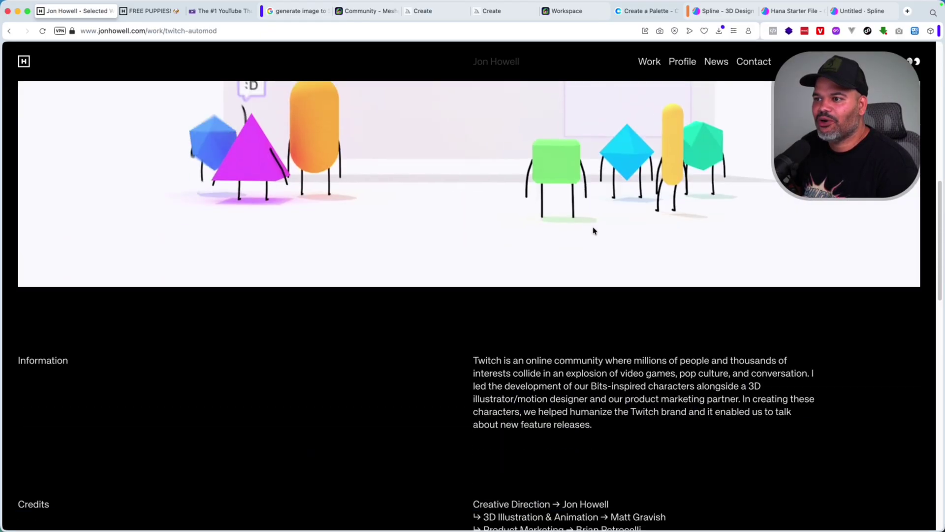
# Step: Review the rest of the Twitch Automod project page, from the Information and Credits sections through Additional Projects
pyautogui.scroll(-2, 594, 230)
pyautogui.scroll(-4, 594, 230)
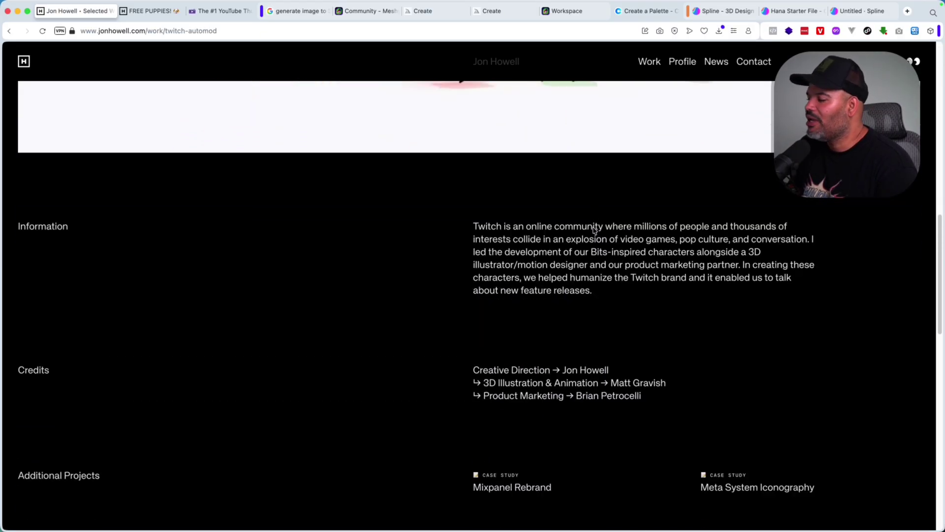
pyautogui.scroll(-6, 594, 231)
pyautogui.scroll(-3, 577, 223)
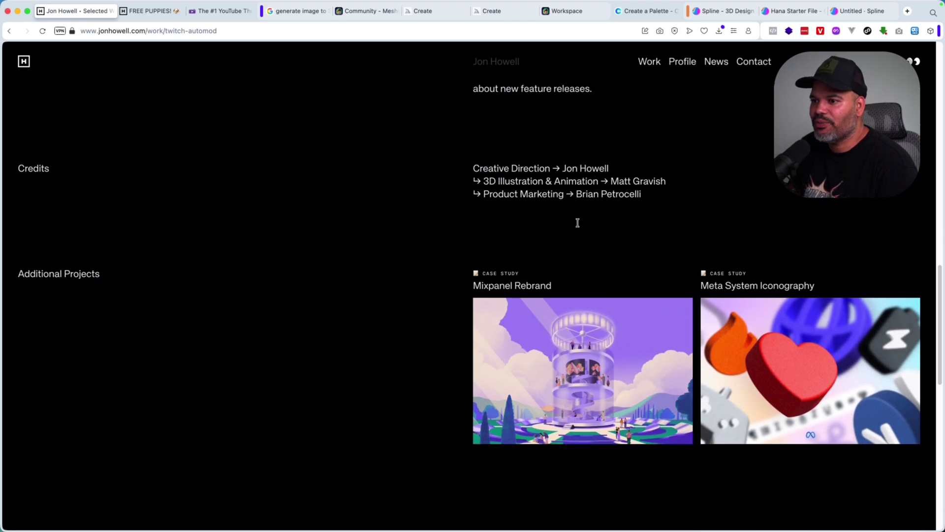
pyautogui.scroll(-1, 577, 223)
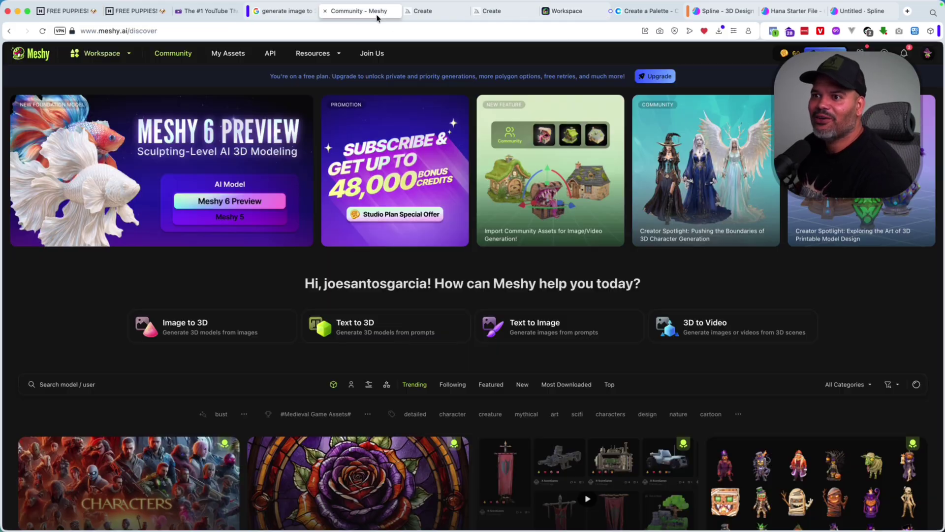
# Step: Revisit the Meshy community page and the Midjourney laptop character video, and view the Tech Style Icon model from the side in the Meshy workspace
pyautogui.click(375, 11)
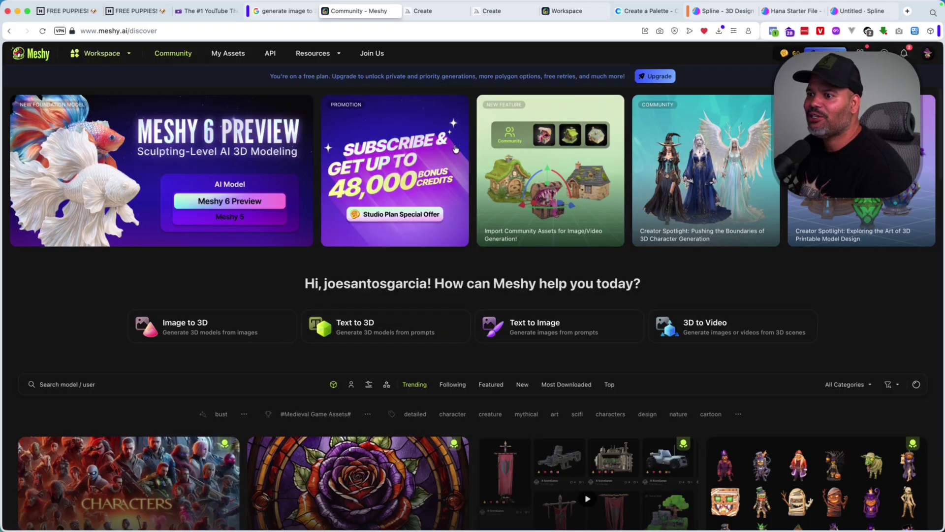
pyautogui.click(493, 10)
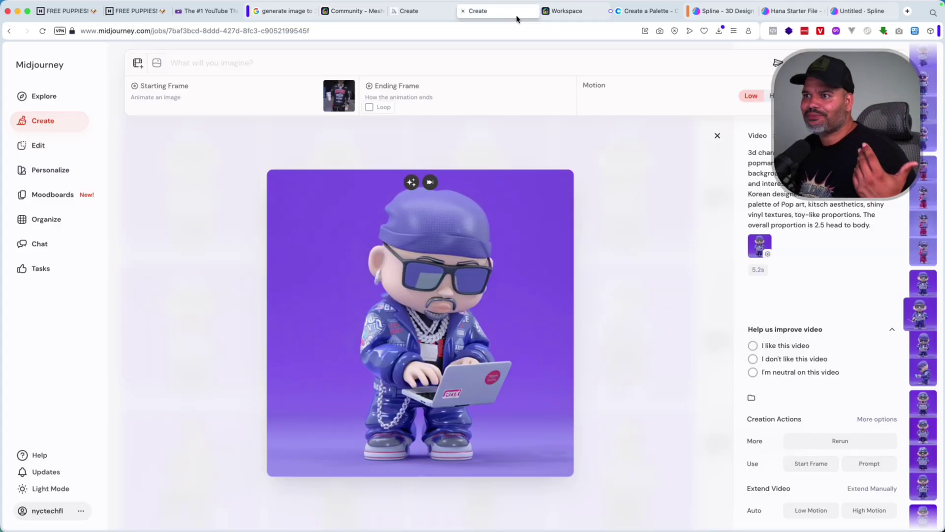
pyautogui.click(568, 12)
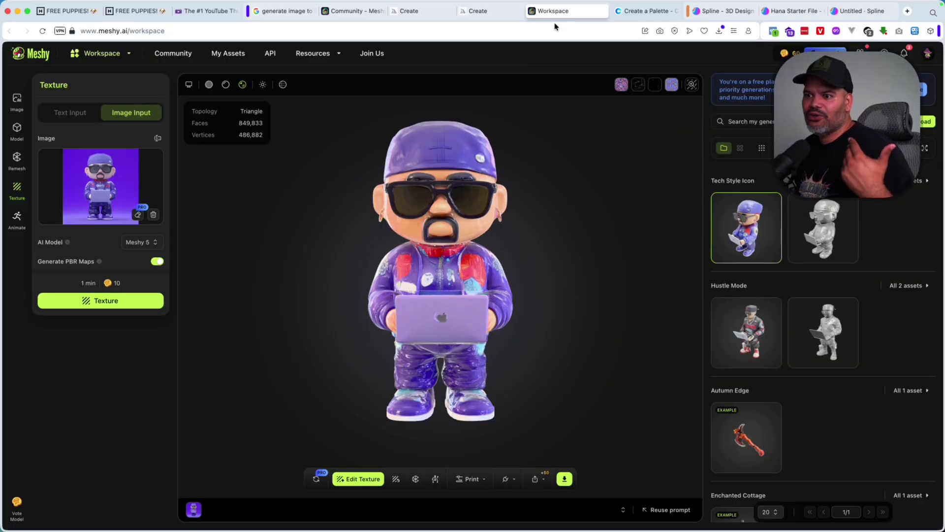
pyautogui.moveTo(512, 296); pyautogui.dragTo(393, 293)
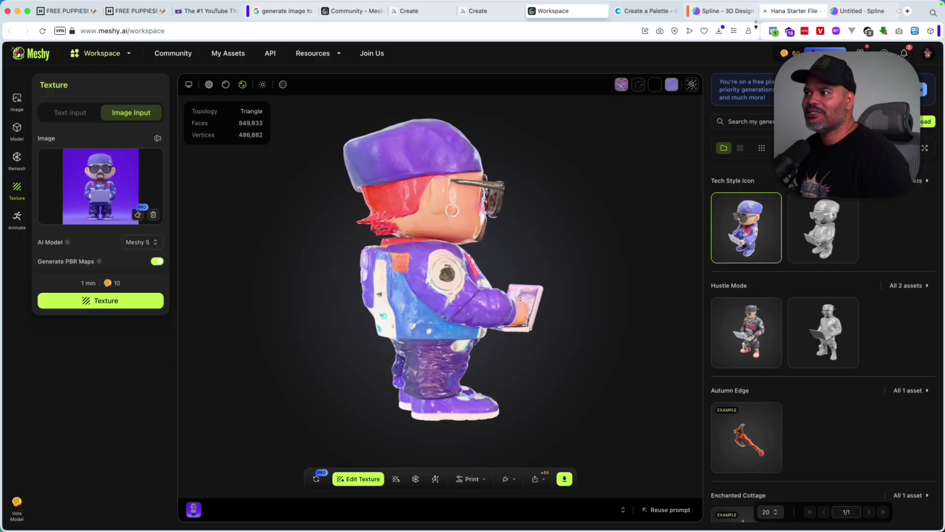